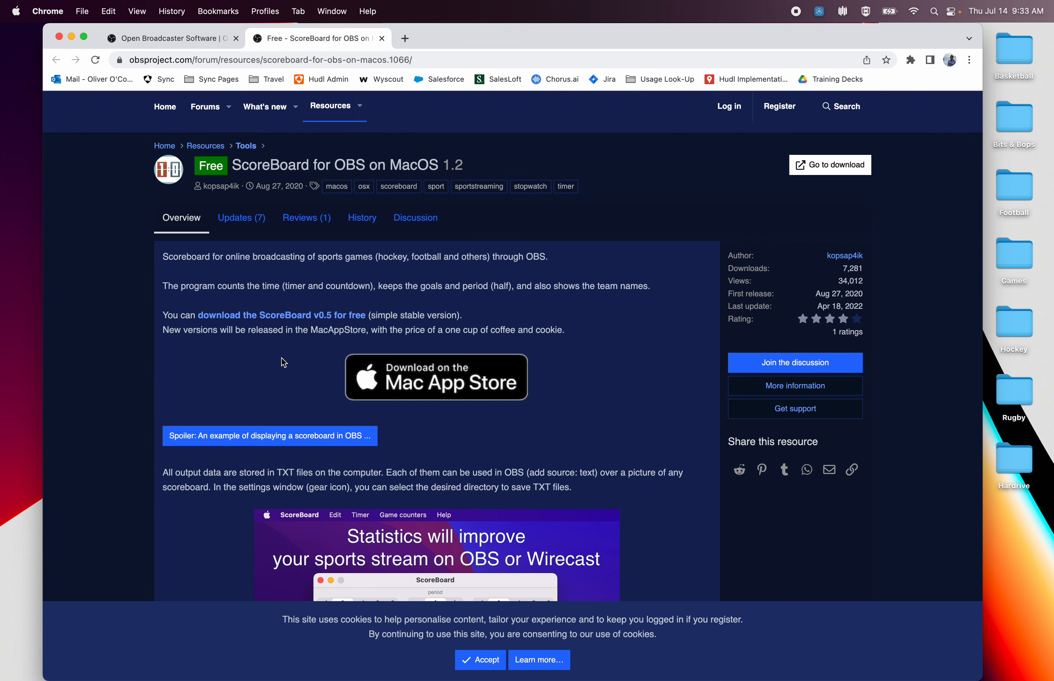
# Step: Minimize the browser window, switch to OBS and move its window toward the middle of the desktop
pyautogui.click(71, 37)
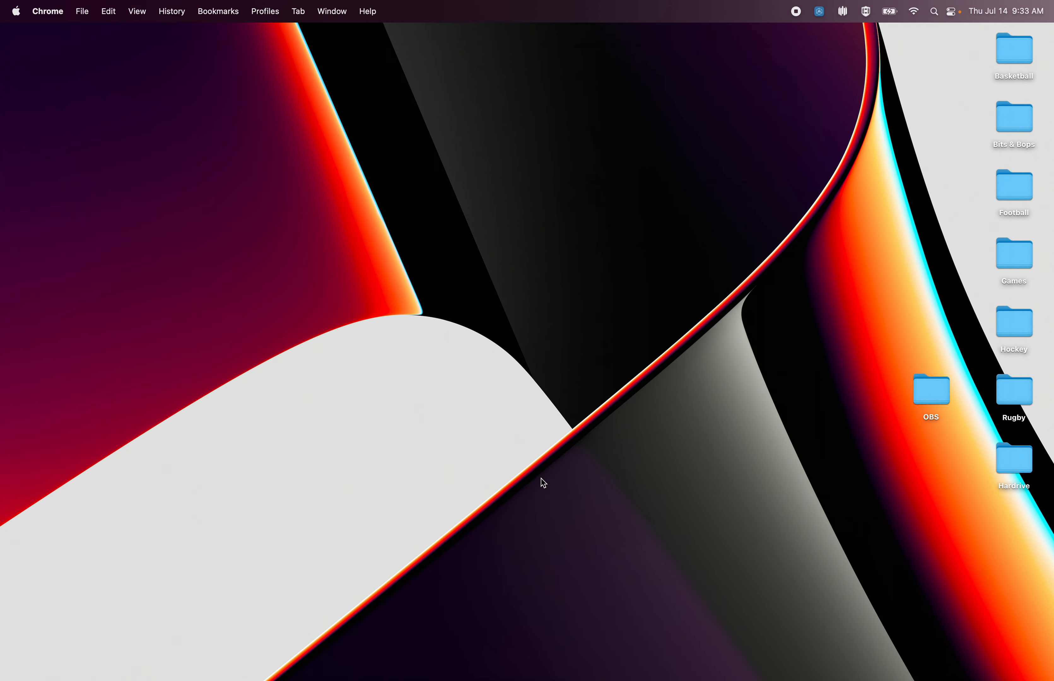
pyautogui.moveTo(647, 660)
pyautogui.click(752, 660)
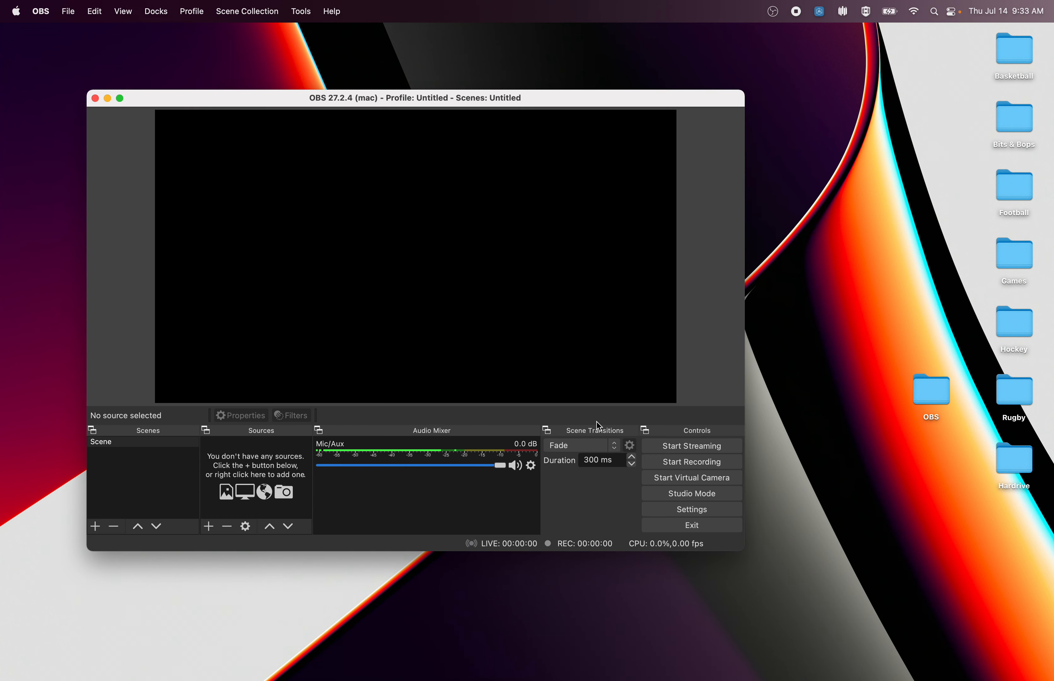
pyautogui.moveTo(491, 98); pyautogui.dragTo(548, 95)
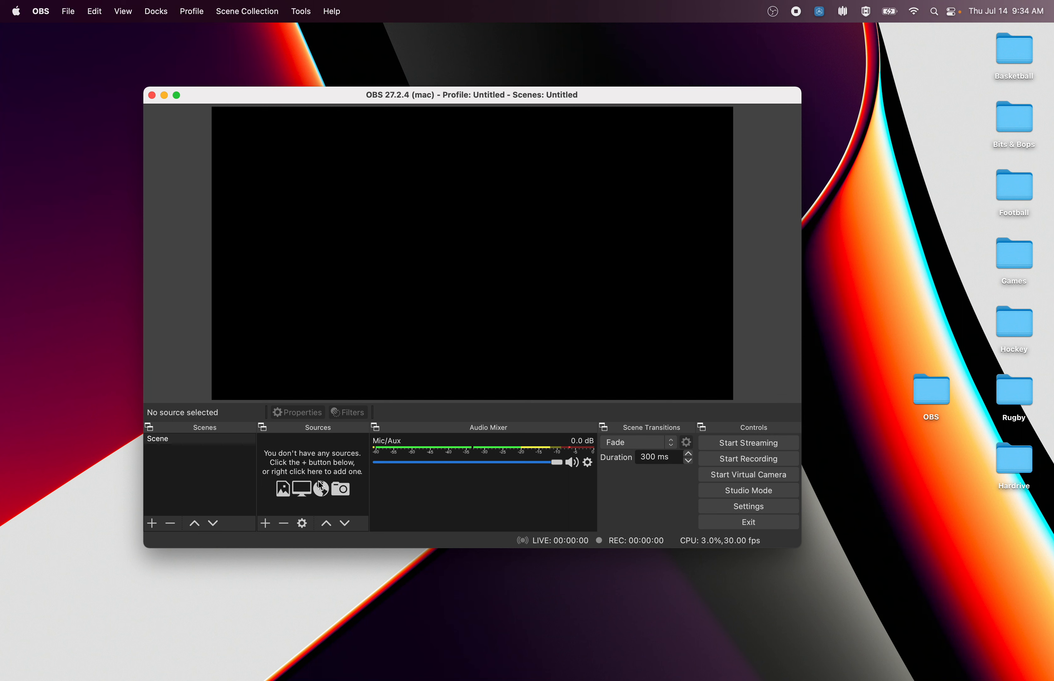
# Step: Add a Video Capture Device source to the scene, using the FaceTime HD Camera as its device
pyautogui.click(266, 522)
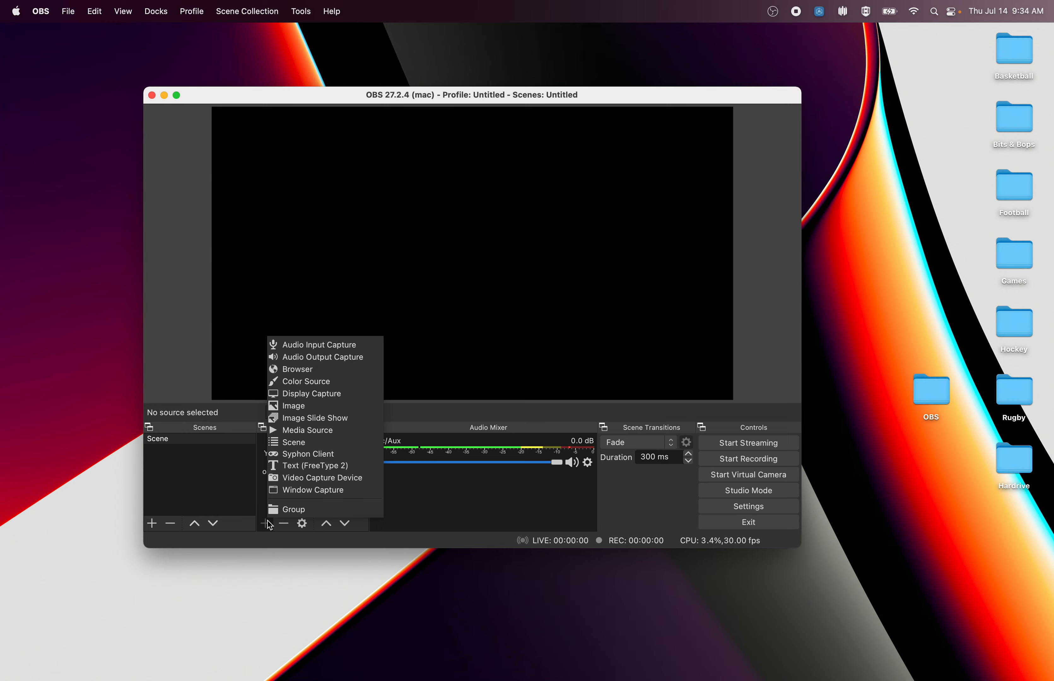
pyautogui.click(300, 480)
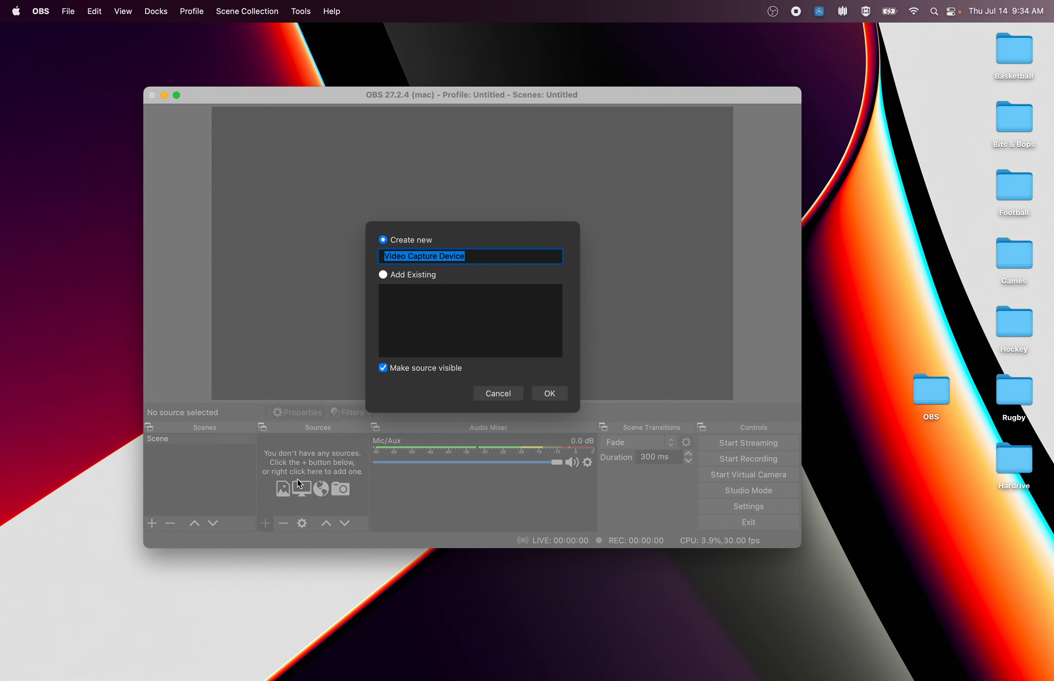
pyautogui.click(541, 396)
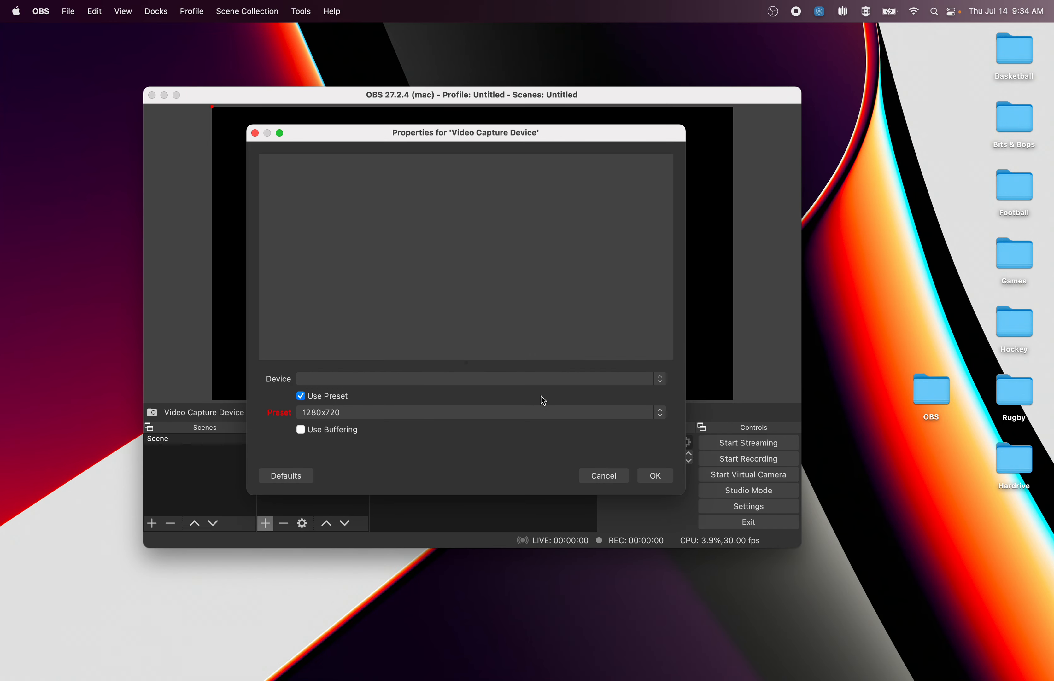
pyautogui.click(514, 382)
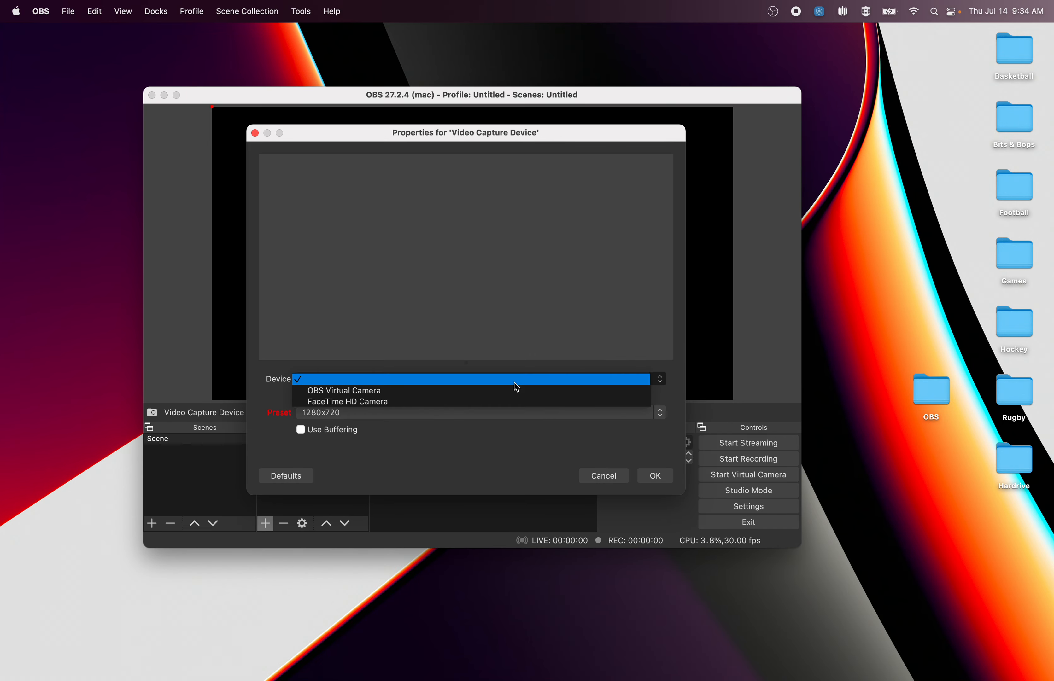
pyautogui.click(352, 402)
pyautogui.click(655, 475)
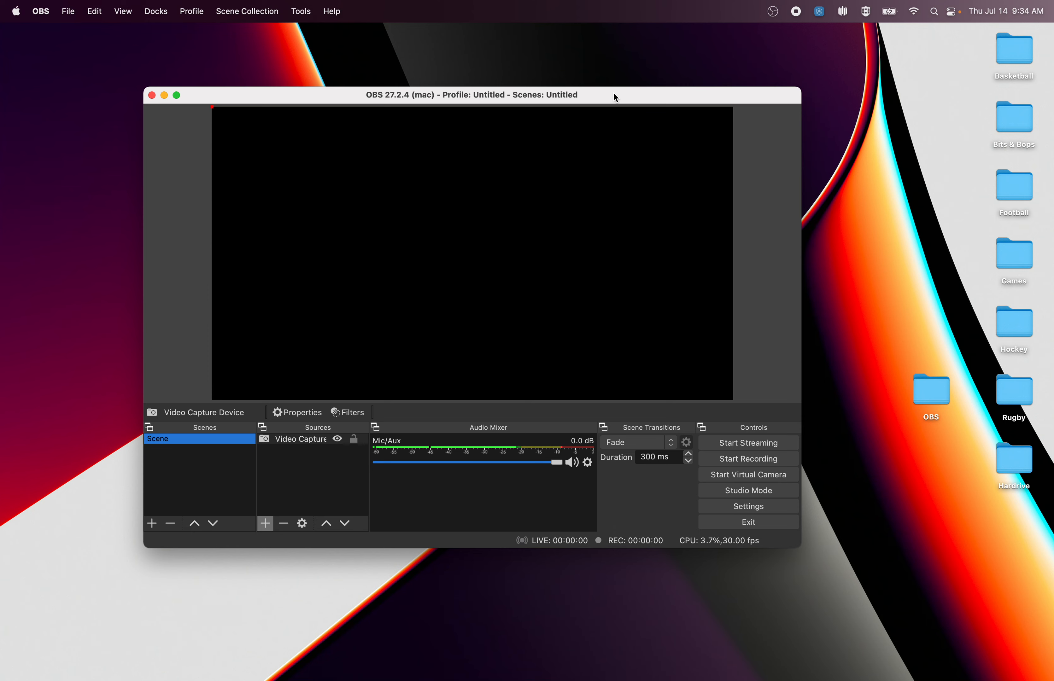
# Step: Add the Time Overlay Graphic (F) PNG from the desktop OBS folder's HUDL-Sportscode graphics subfolder to the scene, placed just below the canvas's upper edge
pyautogui.moveTo(613, 92); pyautogui.dragTo(573, 93)
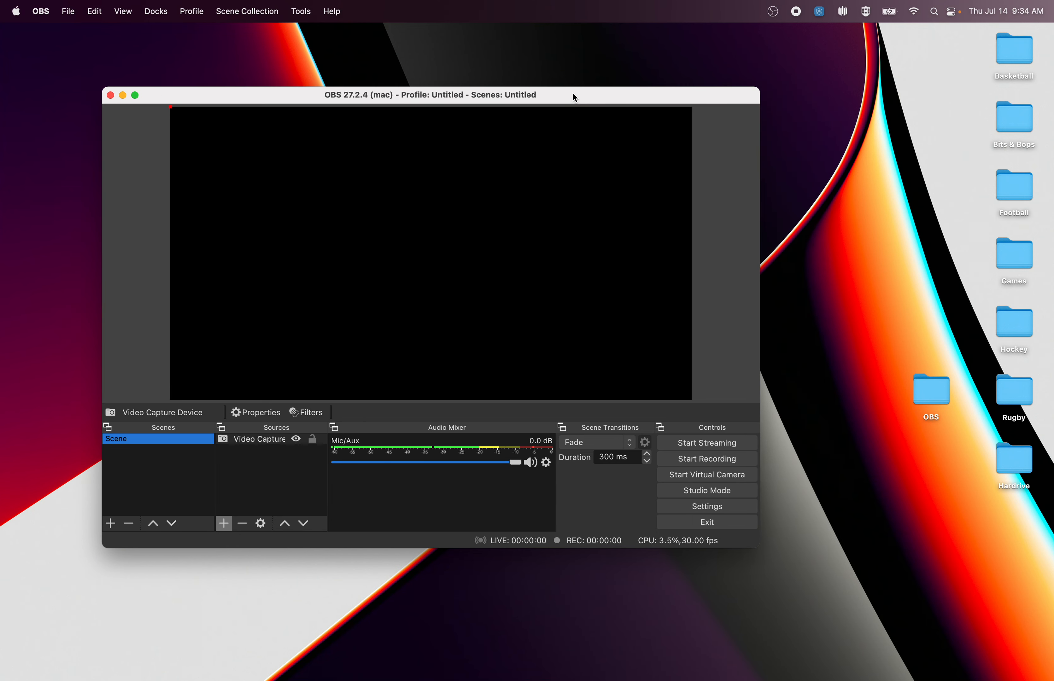
pyautogui.doubleClick(932, 393)
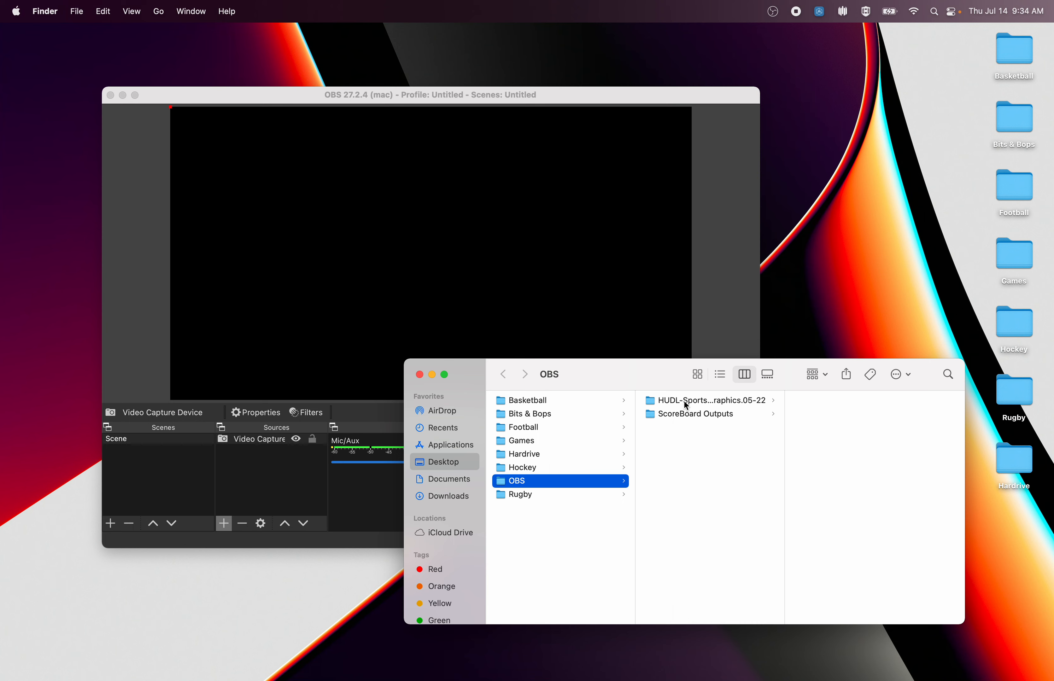
pyautogui.click(684, 401)
pyautogui.click(820, 468)
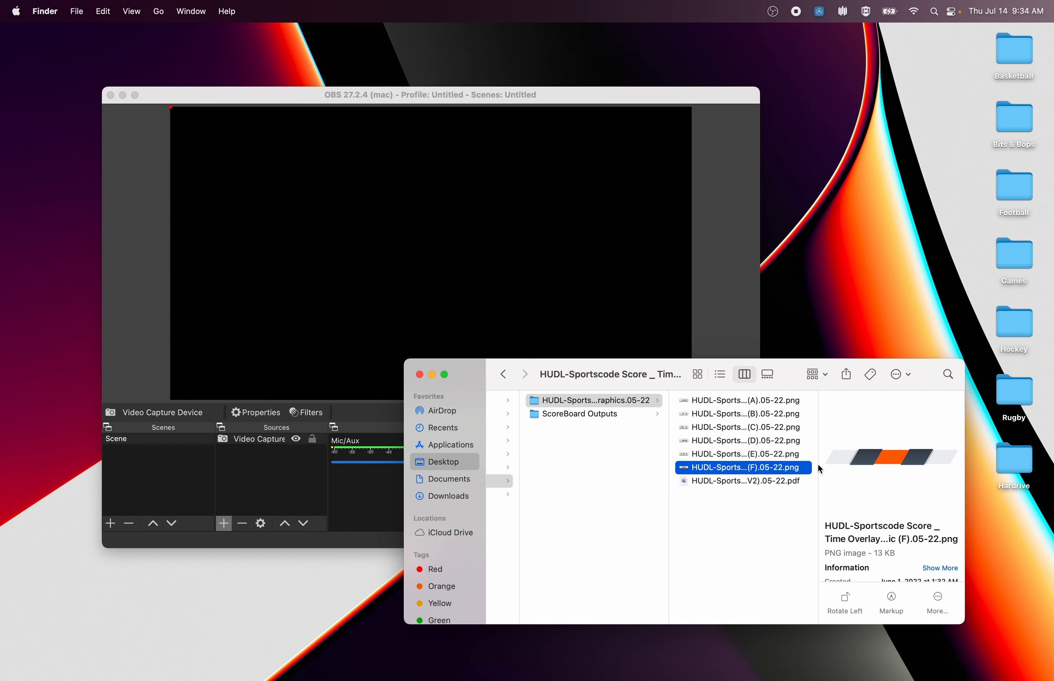
pyautogui.click(752, 456)
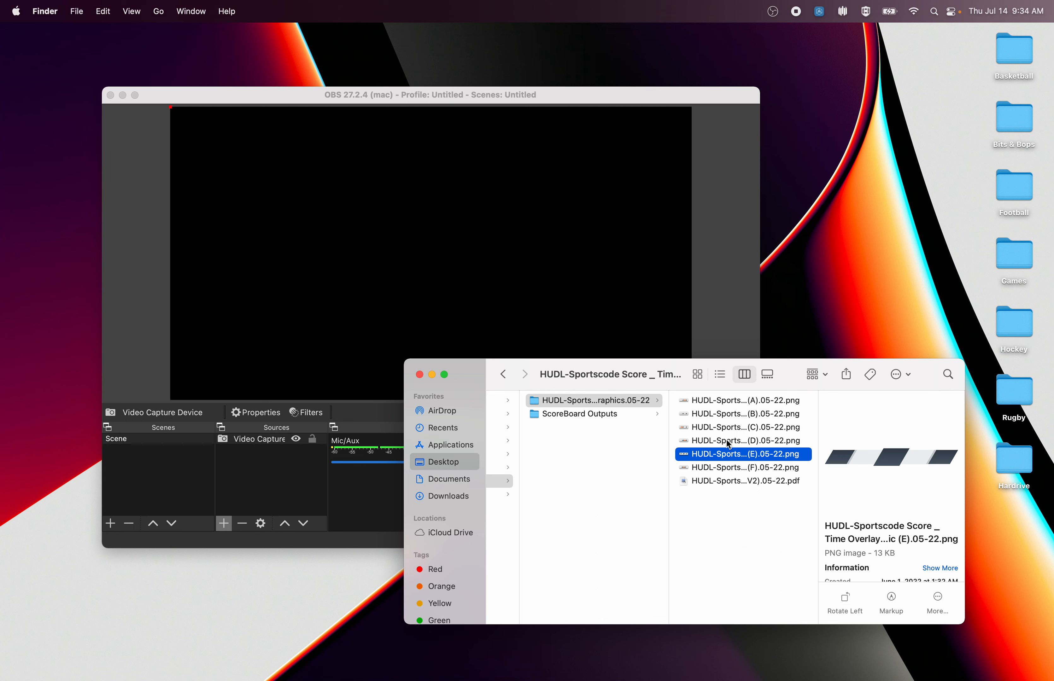
pyautogui.click(729, 442)
pyautogui.click(729, 467)
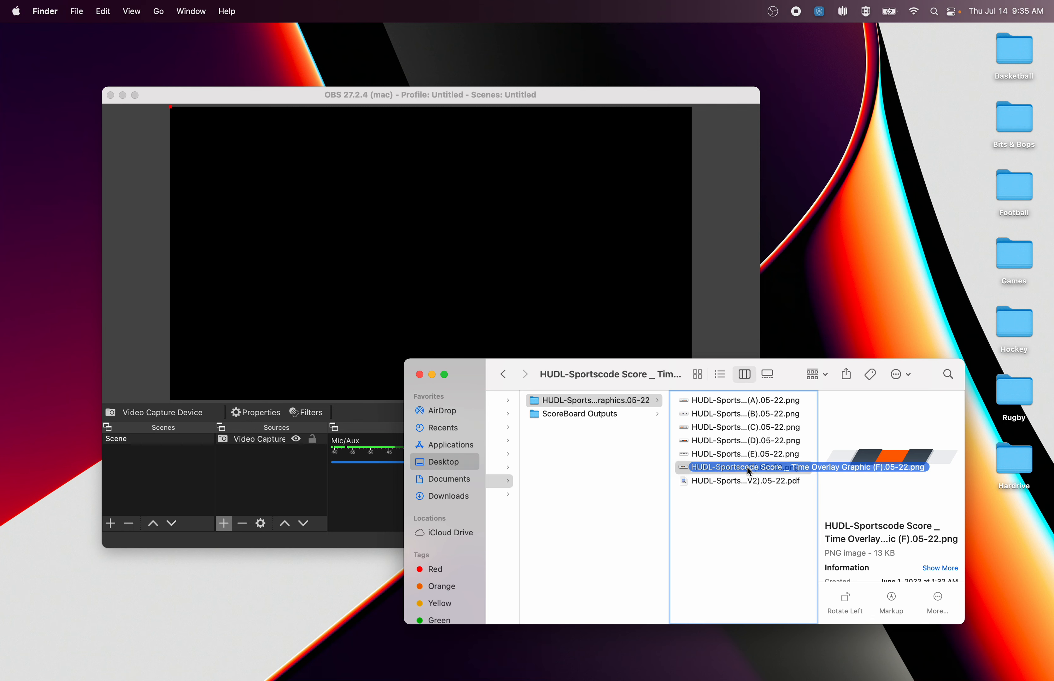
pyautogui.moveTo(750, 473); pyautogui.dragTo(379, 211)
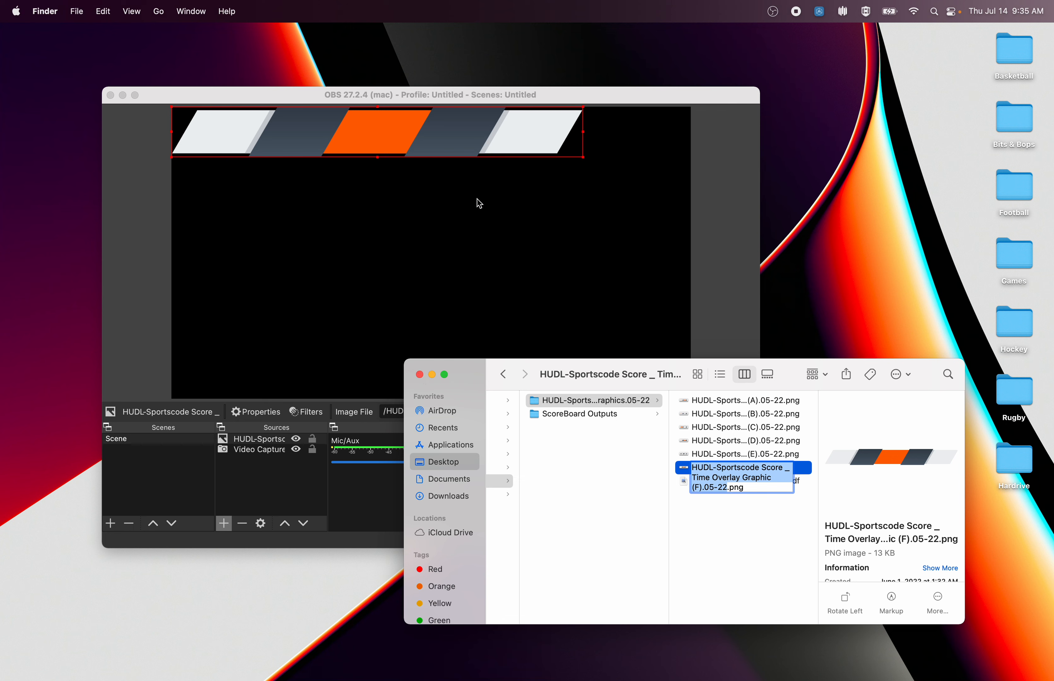
pyautogui.moveTo(476, 141); pyautogui.dragTo(476, 152)
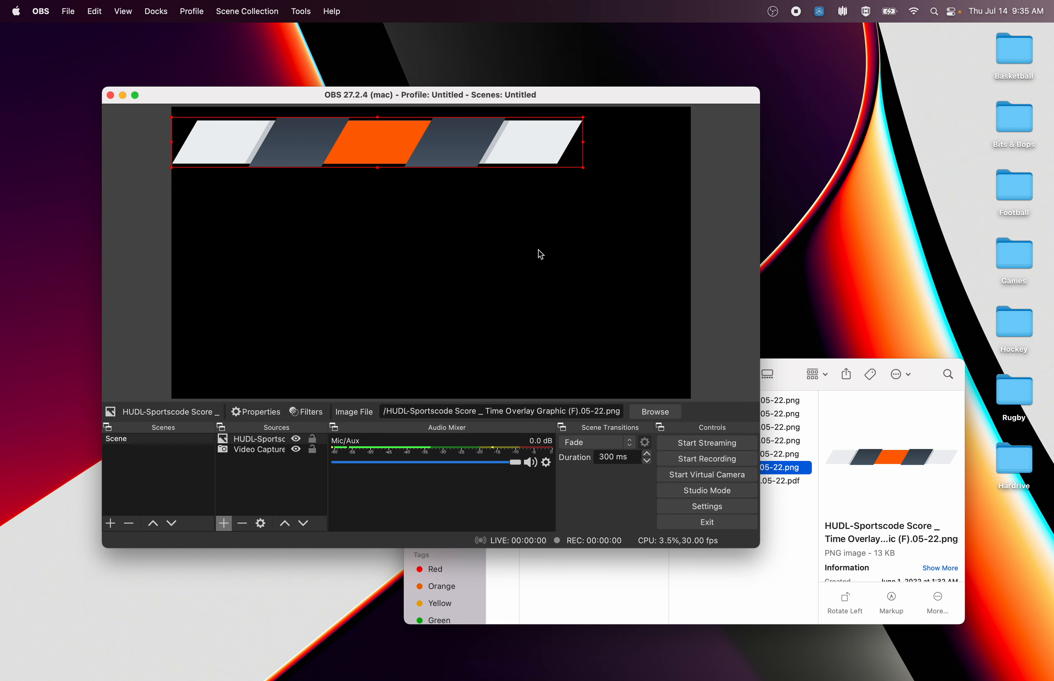
# Step: Add Home_Name.txt from the ScoreBoard Outputs folder as a text source, enlarged and placed on the overlay's left white panel
pyautogui.click(792, 370)
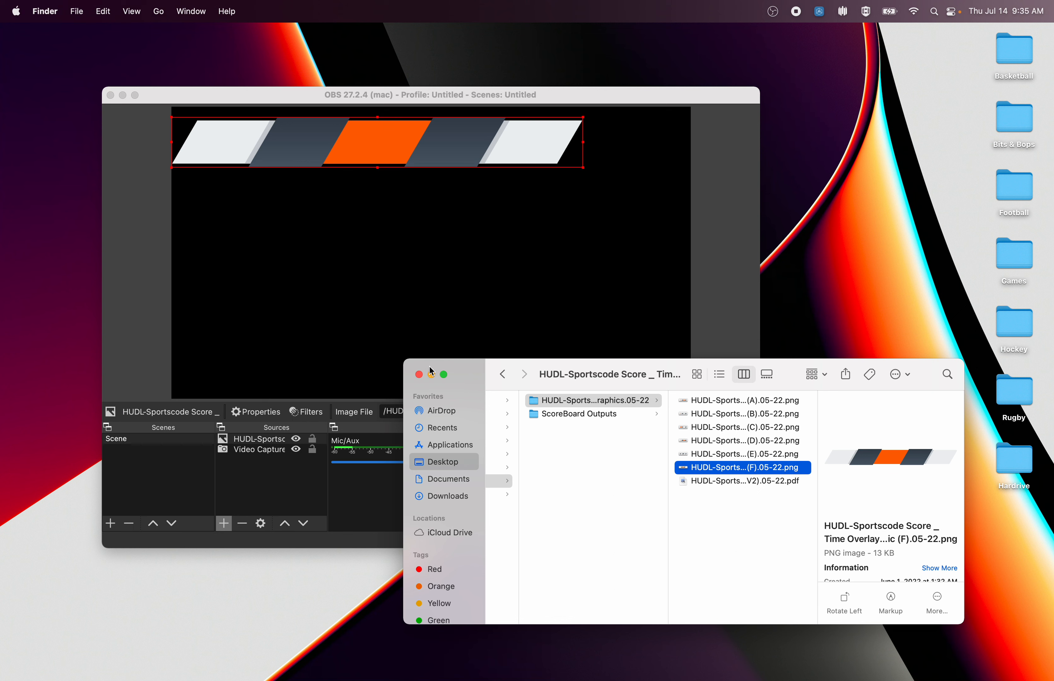
pyautogui.click(564, 416)
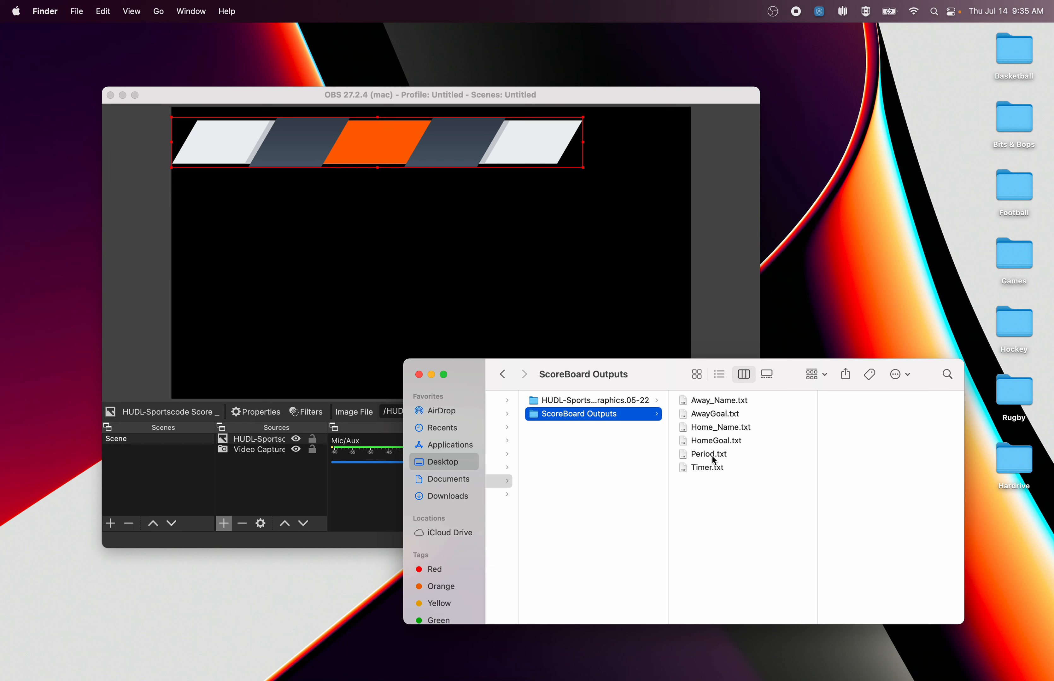
pyautogui.click(711, 428)
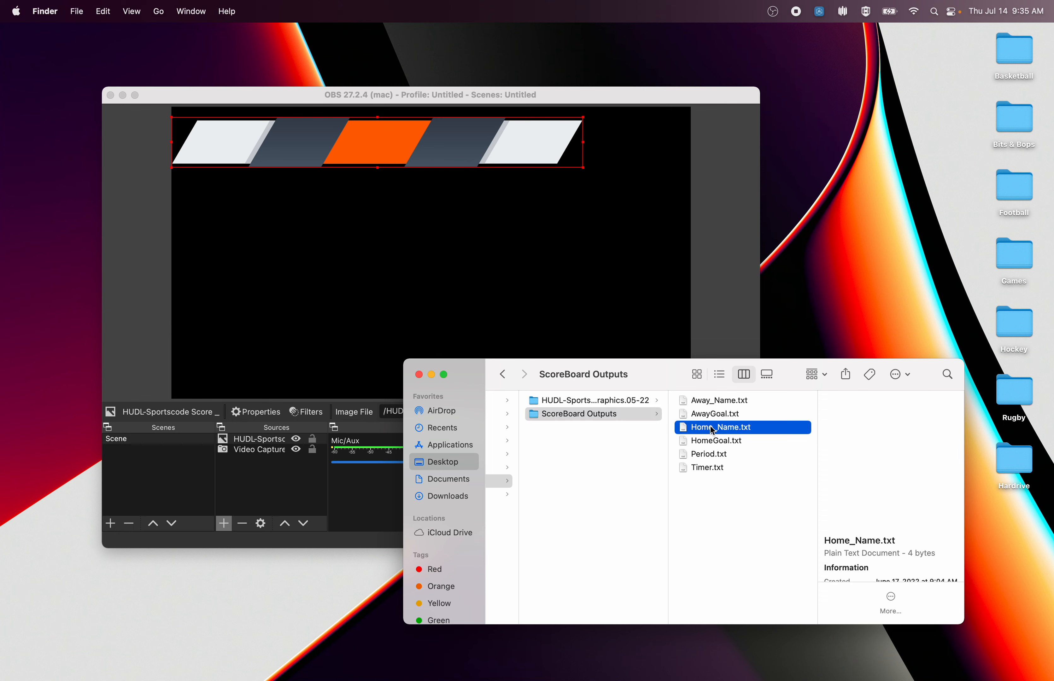
pyautogui.moveTo(712, 431); pyautogui.dragTo(350, 142)
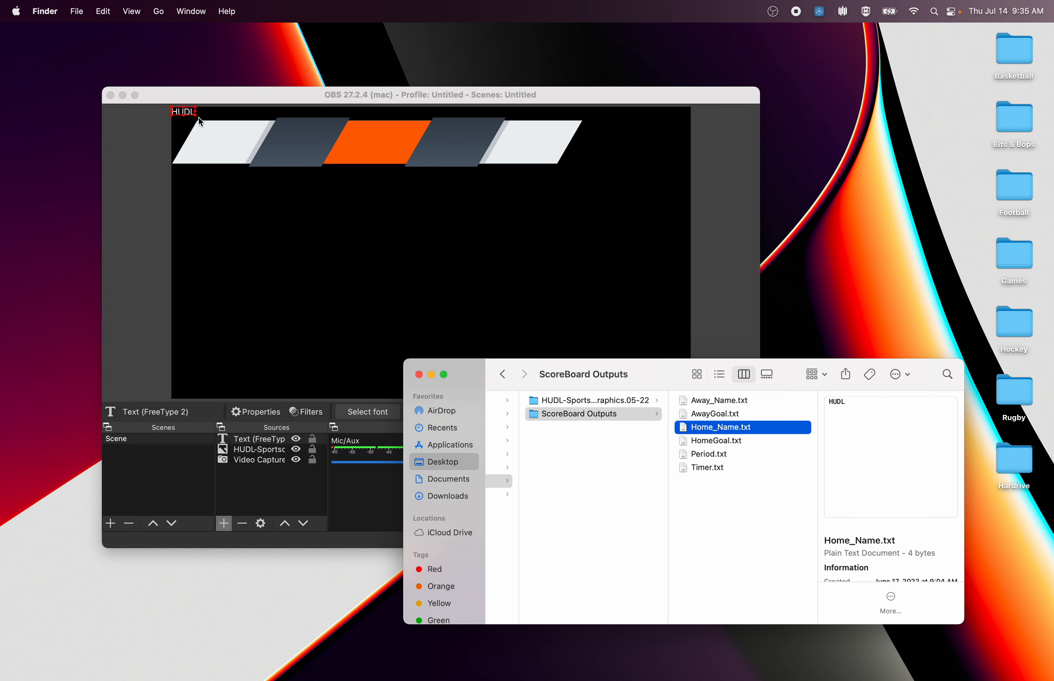
pyautogui.moveTo(189, 116); pyautogui.dragTo(222, 141)
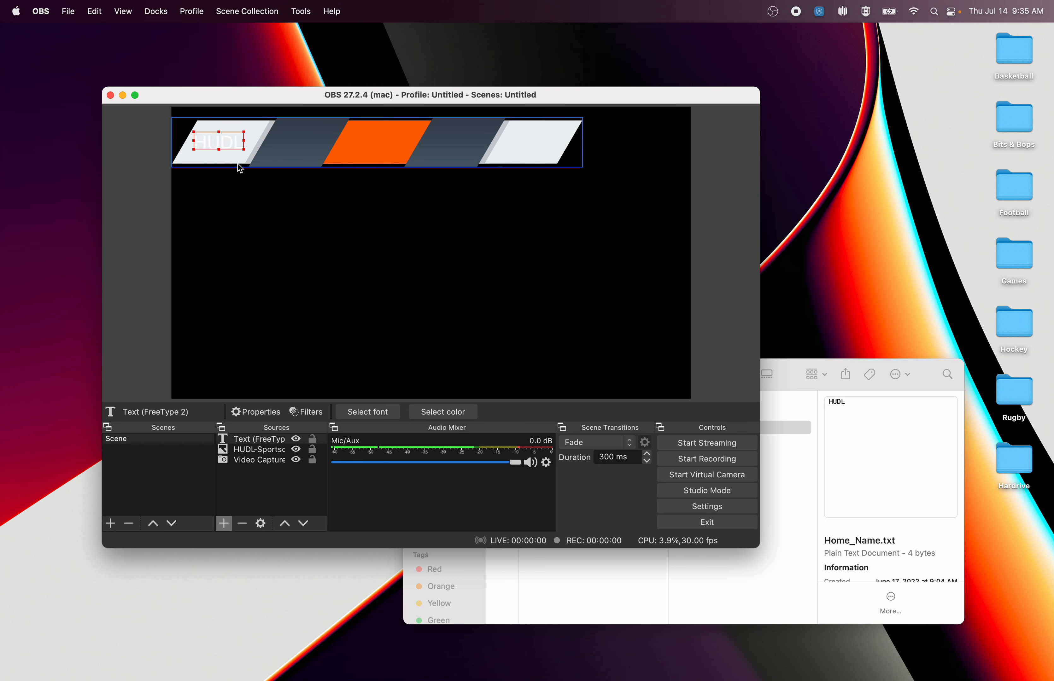
# Step: Set the home team name's text color to black (#000000)
pyautogui.click(409, 415)
pyautogui.click(557, 272)
pyautogui.moveTo(558, 275); pyautogui.dragTo(560, 311)
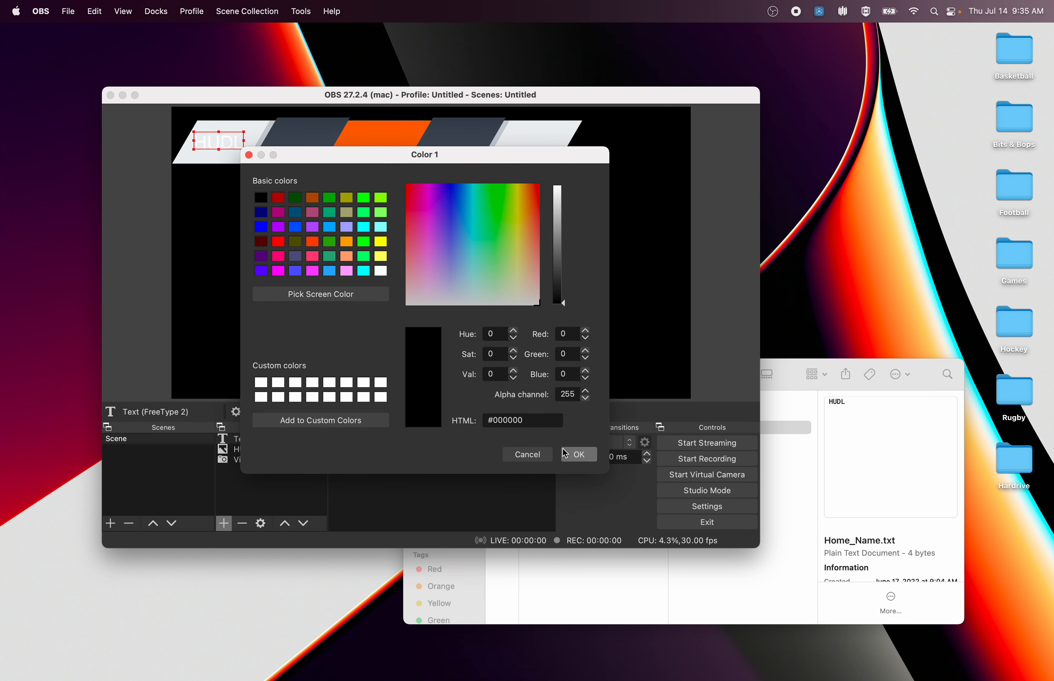
pyautogui.click(578, 454)
# Step: Add Away_Name.txt from the ScoreBoard Outputs folder as a text source, enlarged and placed on the overlay's right white panel
pyautogui.click(793, 381)
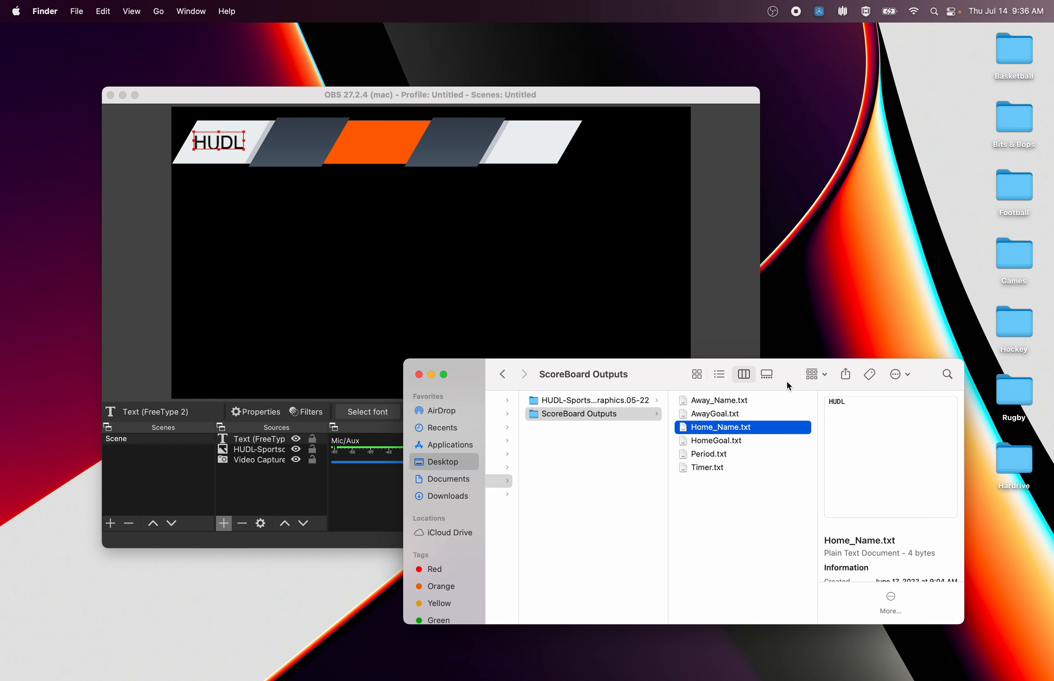
pyautogui.click(727, 405)
pyautogui.moveTo(714, 405); pyautogui.dragTo(534, 142)
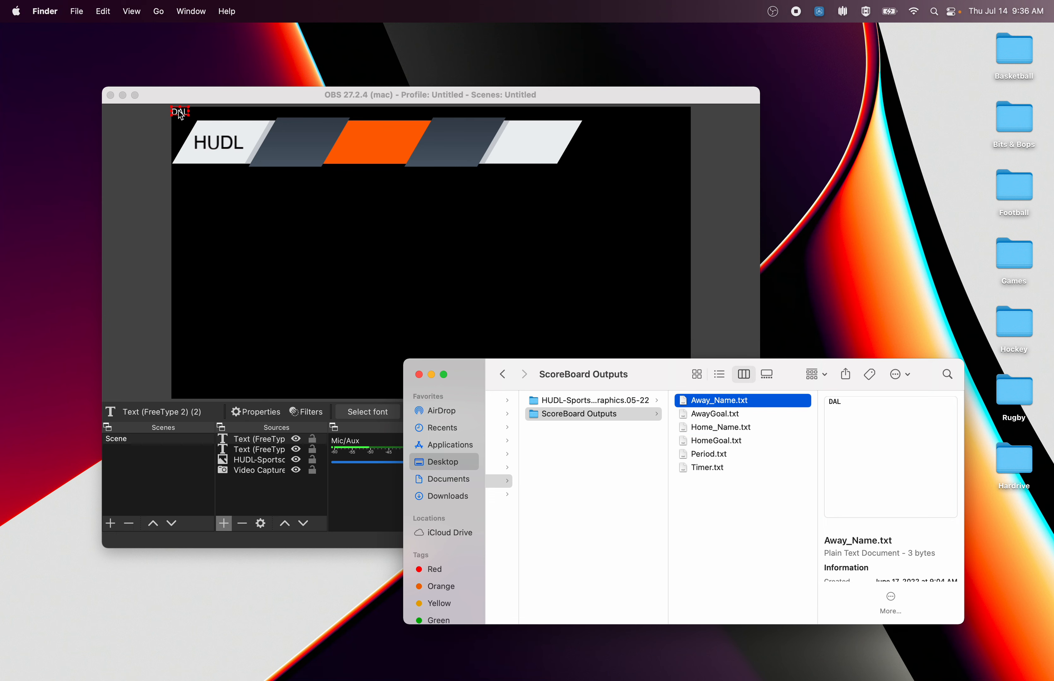
pyautogui.click(180, 115)
pyautogui.moveTo(180, 115); pyautogui.dragTo(522, 137)
pyautogui.click(522, 138)
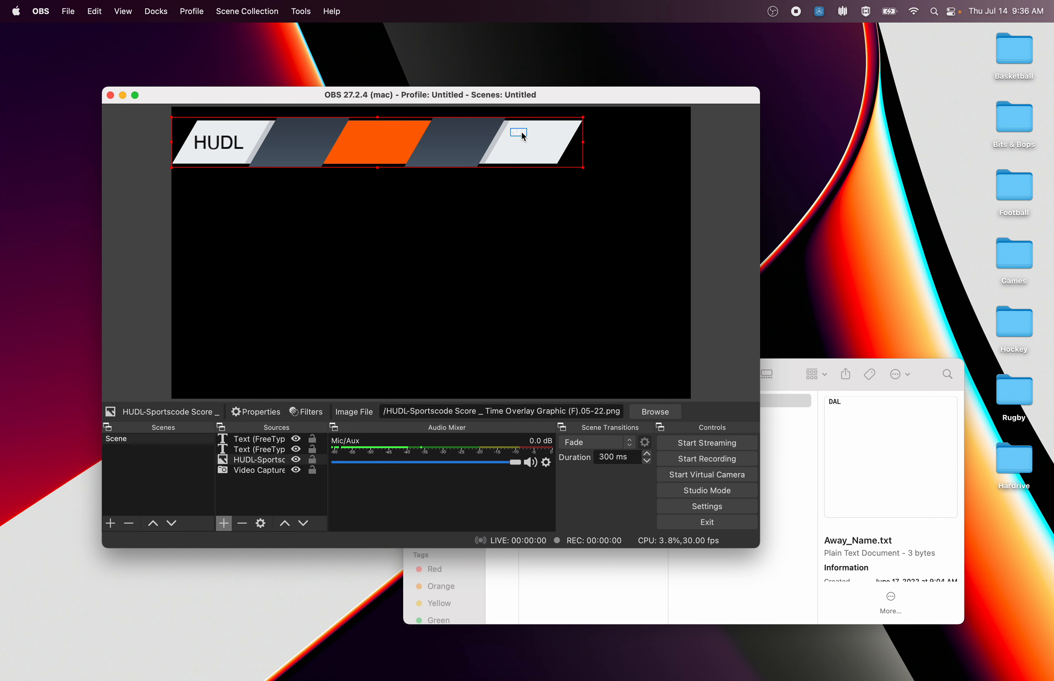
pyautogui.click(523, 134)
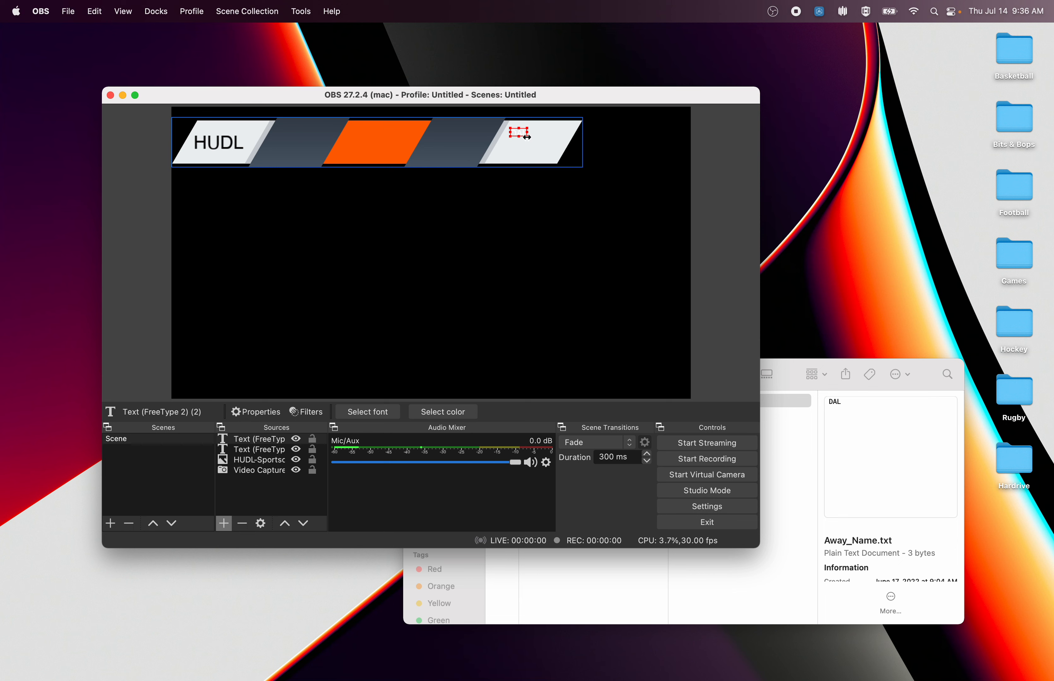
pyautogui.moveTo(523, 136); pyautogui.dragTo(556, 151)
# Step: Set the away team name's text color to black (#000000) and nudge the text slightly down in its panel
pyautogui.click(443, 412)
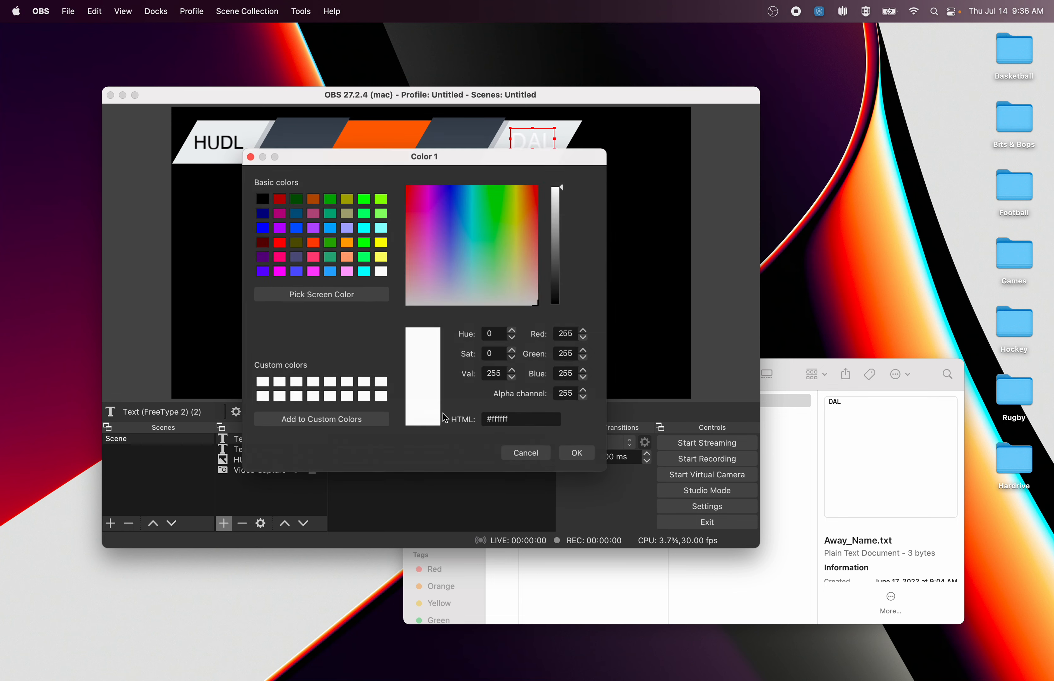
pyautogui.click(562, 271)
pyautogui.moveTo(562, 271); pyautogui.dragTo(561, 327)
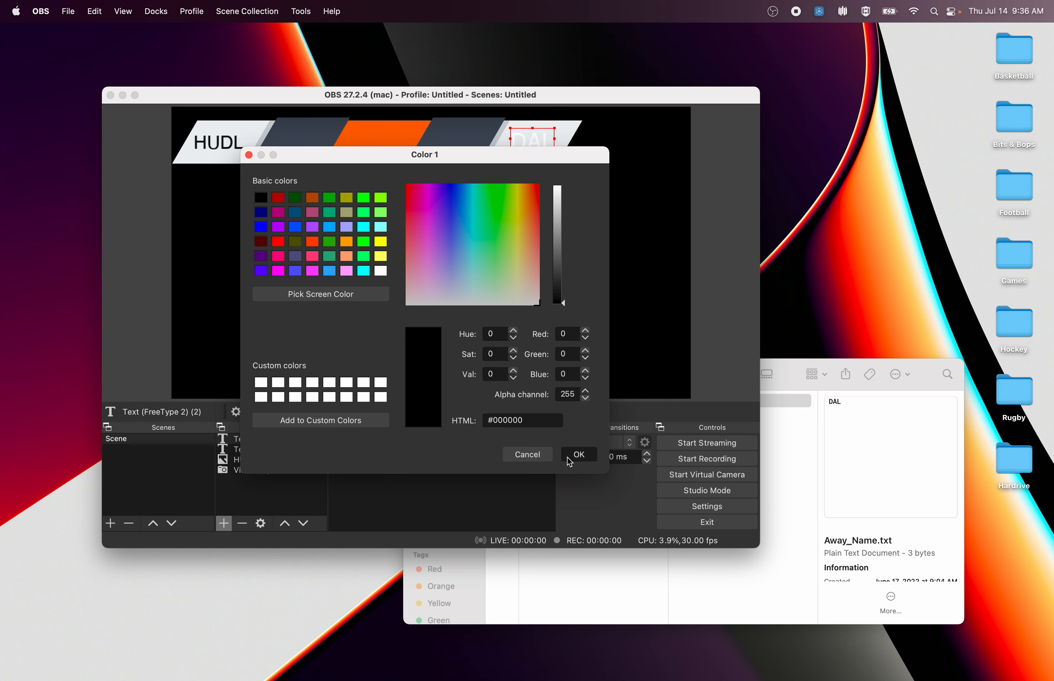
pyautogui.click(578, 454)
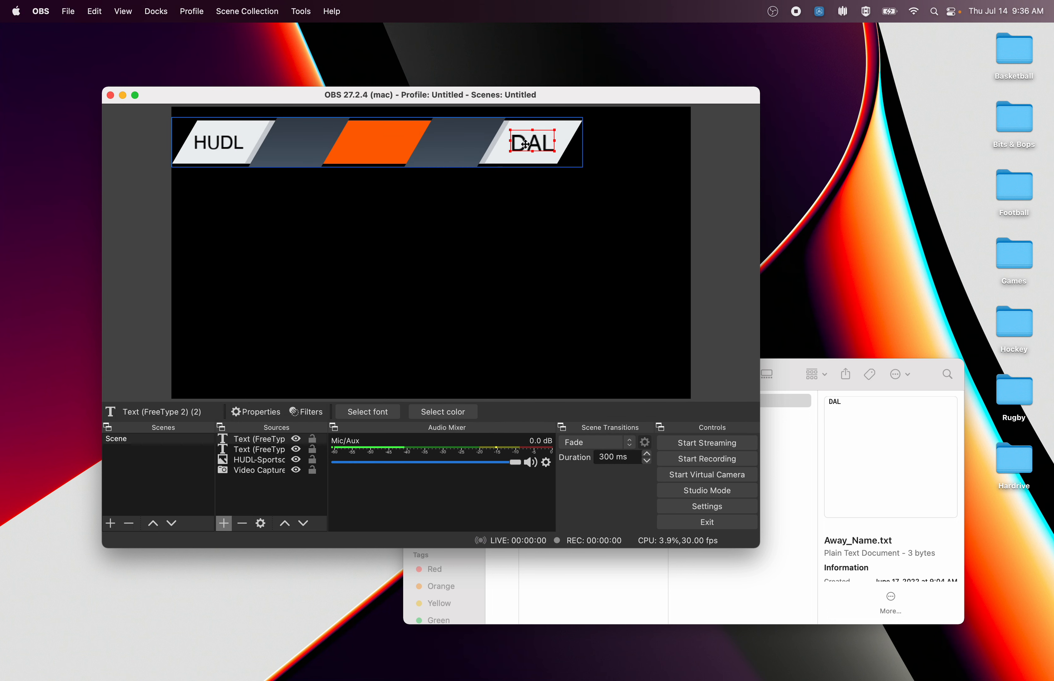
pyautogui.moveTo(527, 146); pyautogui.dragTo(527, 149)
# Step: Add HomeGoal.txt and AwayGoal.txt as text sources, enlarged and placed on the overlay's left and right dark panels
pyautogui.click(784, 380)
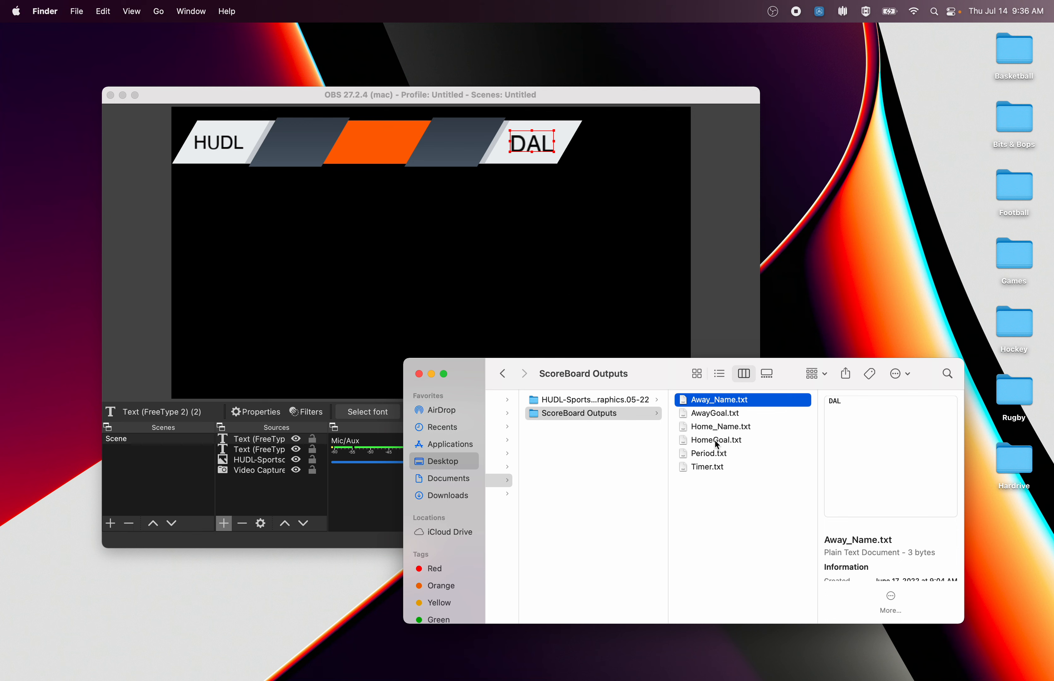
pyautogui.moveTo(712, 446); pyautogui.dragTo(299, 139)
pyautogui.click(173, 112)
pyautogui.click(782, 420)
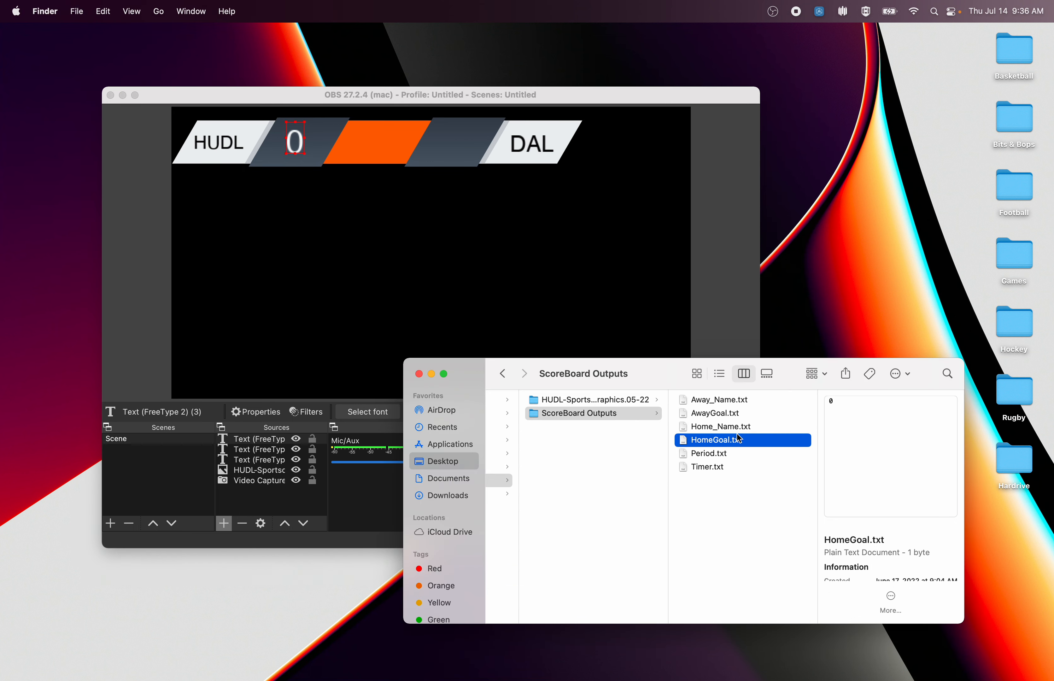
pyautogui.moveTo(717, 413); pyautogui.dragTo(455, 151)
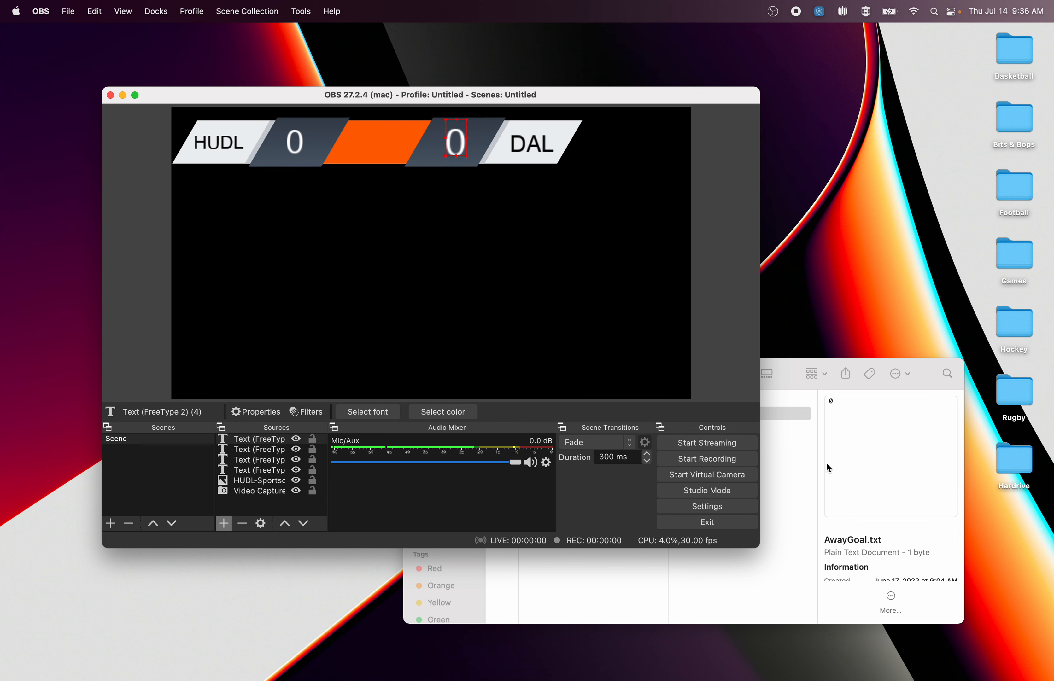
# Step: Add Timer.txt from the ScoreBoard Outputs folder as a text source on the overlay's orange center panel
pyautogui.click(795, 468)
pyautogui.moveTo(718, 464); pyautogui.dragTo(386, 140)
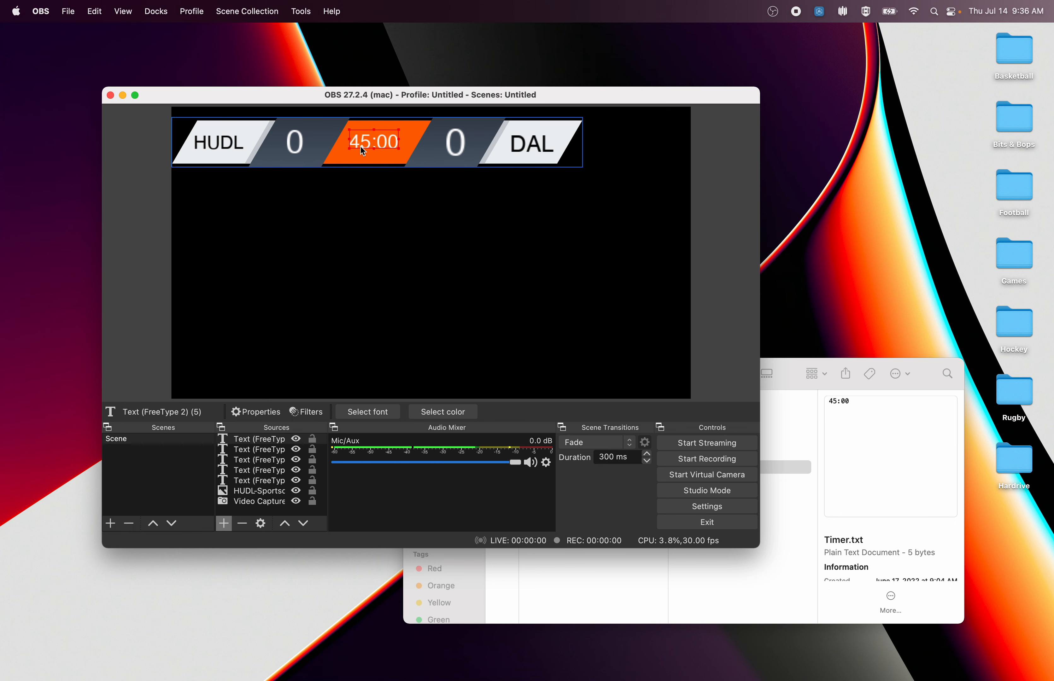
pyautogui.click(788, 386)
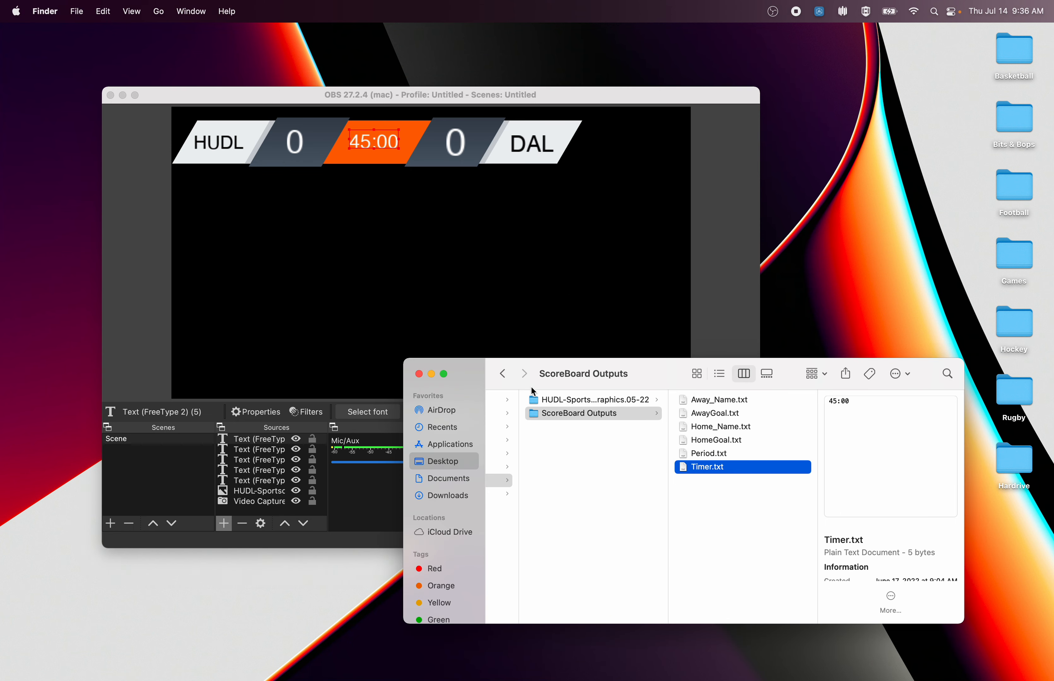
# Step: Find and launch the ScoreBoard app
pyautogui.press('super+space')
pyautogui.write('scoreBoard')
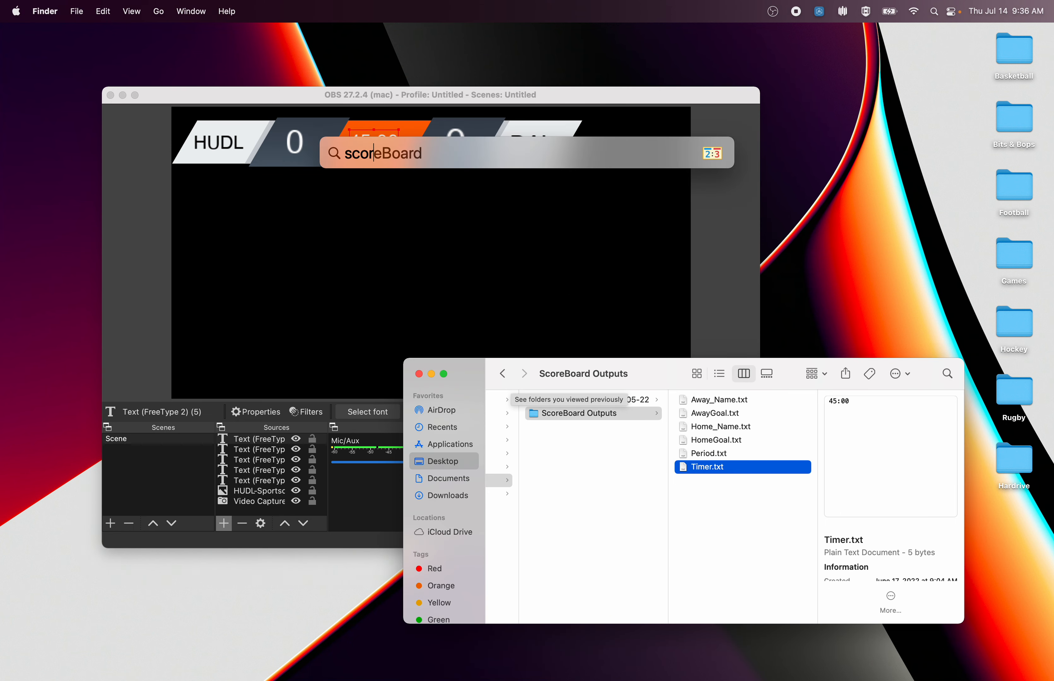
pyautogui.press('Return')
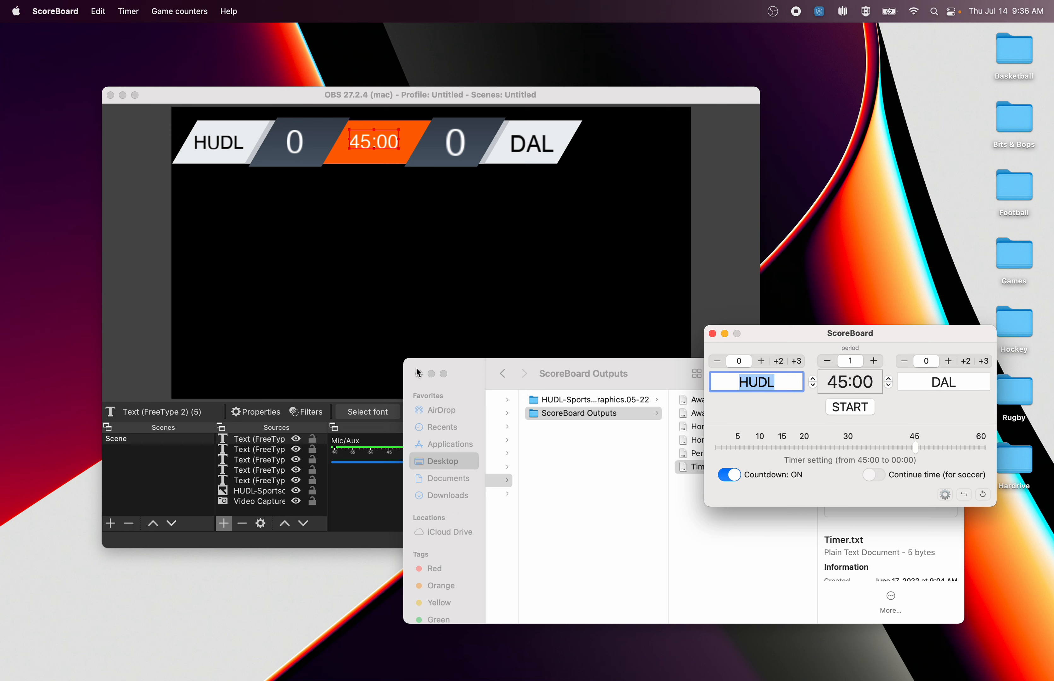
# Step: Close the Finder window and choose the ScoreBoard Outputs folder inside Desktop's OBS folder as ScoreBoard's directory for writing text files
pyautogui.click(418, 373)
pyautogui.moveTo(793, 335); pyautogui.dragTo(739, 304)
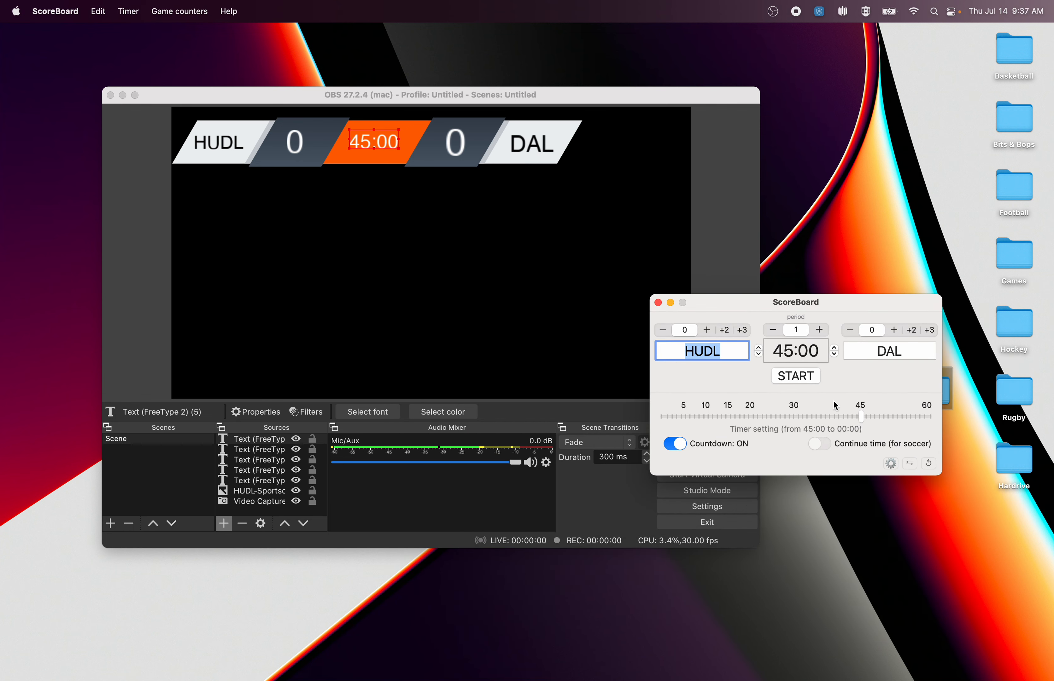
pyautogui.click(891, 465)
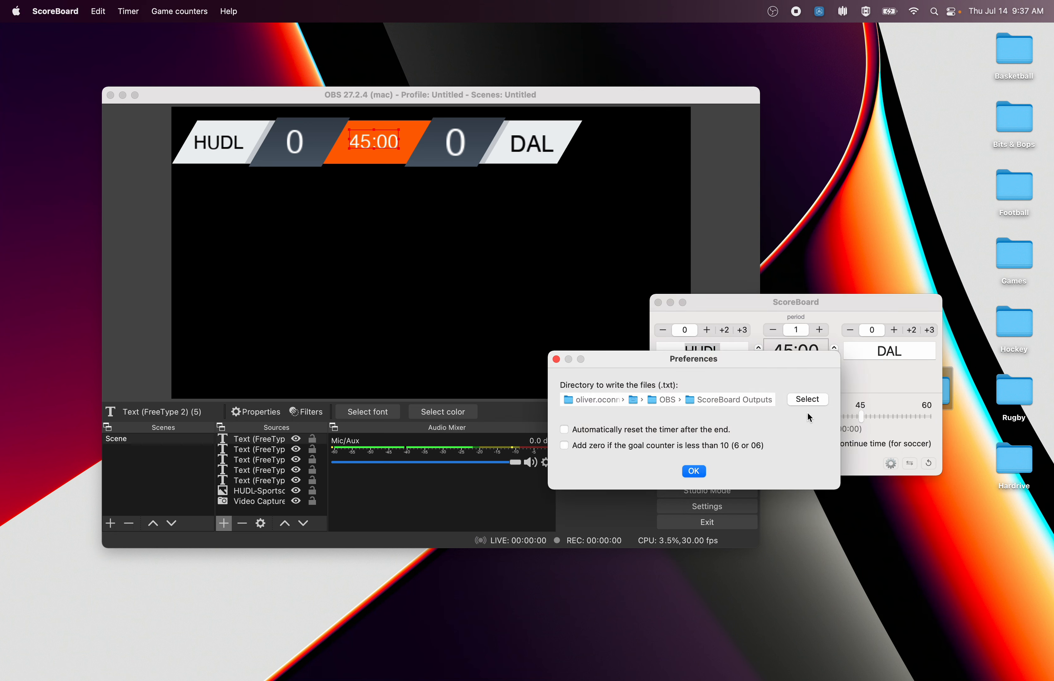
pyautogui.click(807, 398)
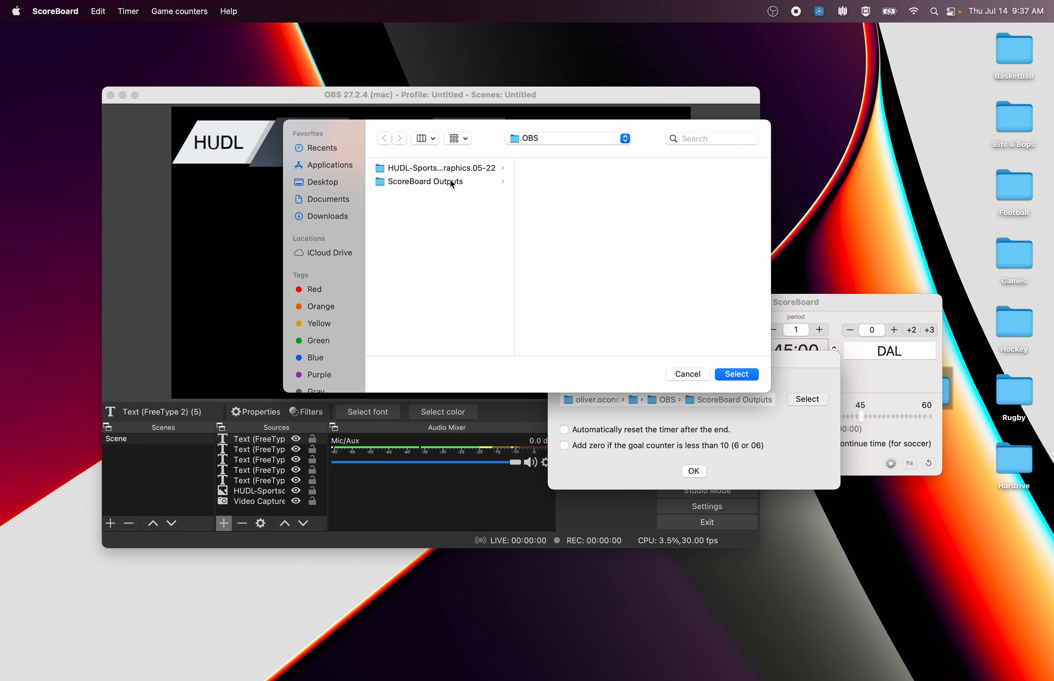
pyautogui.click(330, 183)
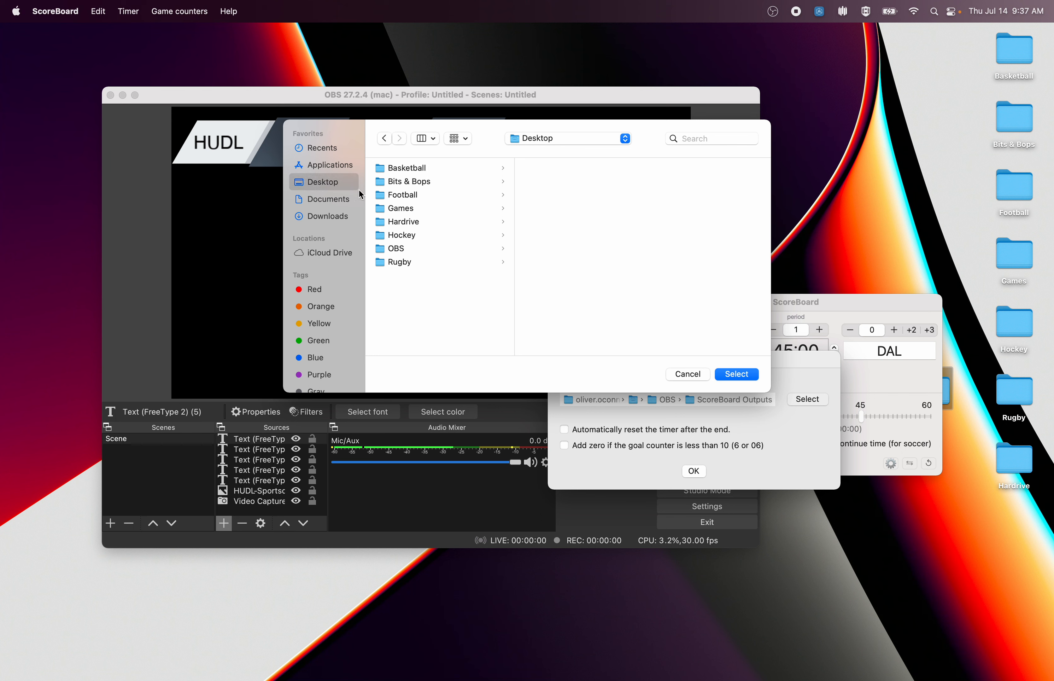
pyautogui.click(398, 250)
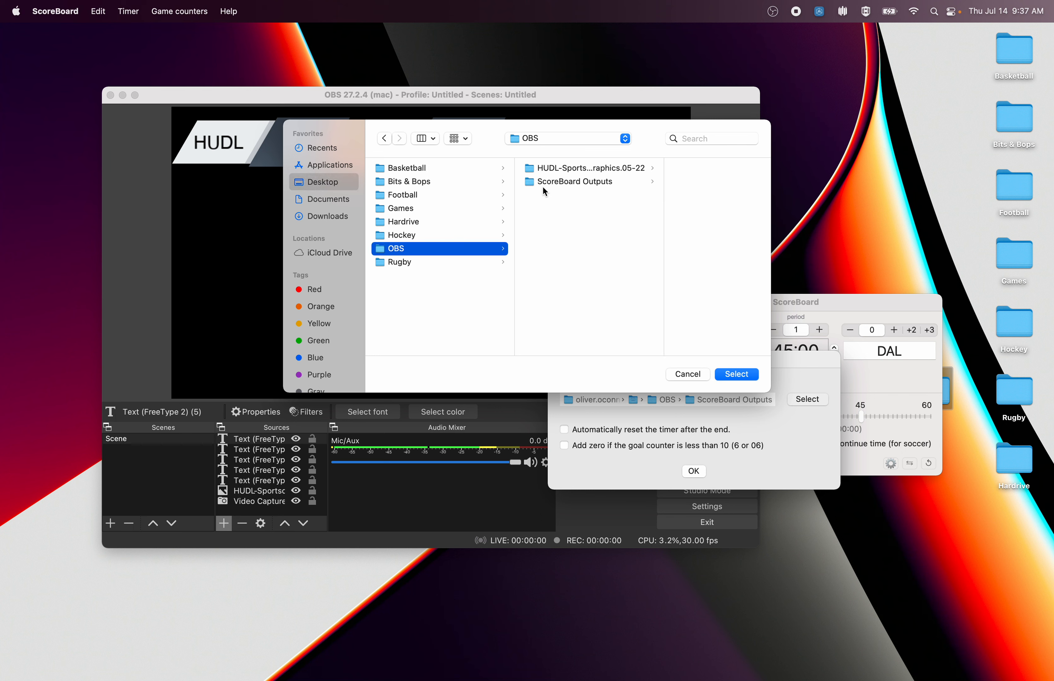
pyautogui.click(736, 374)
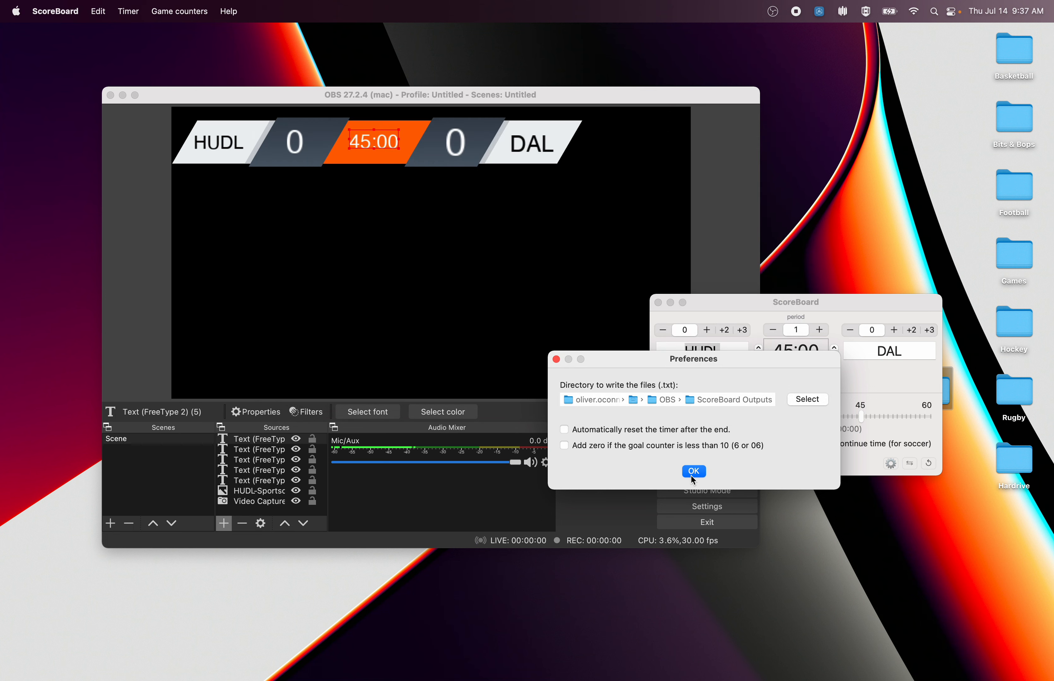
pyautogui.click(692, 472)
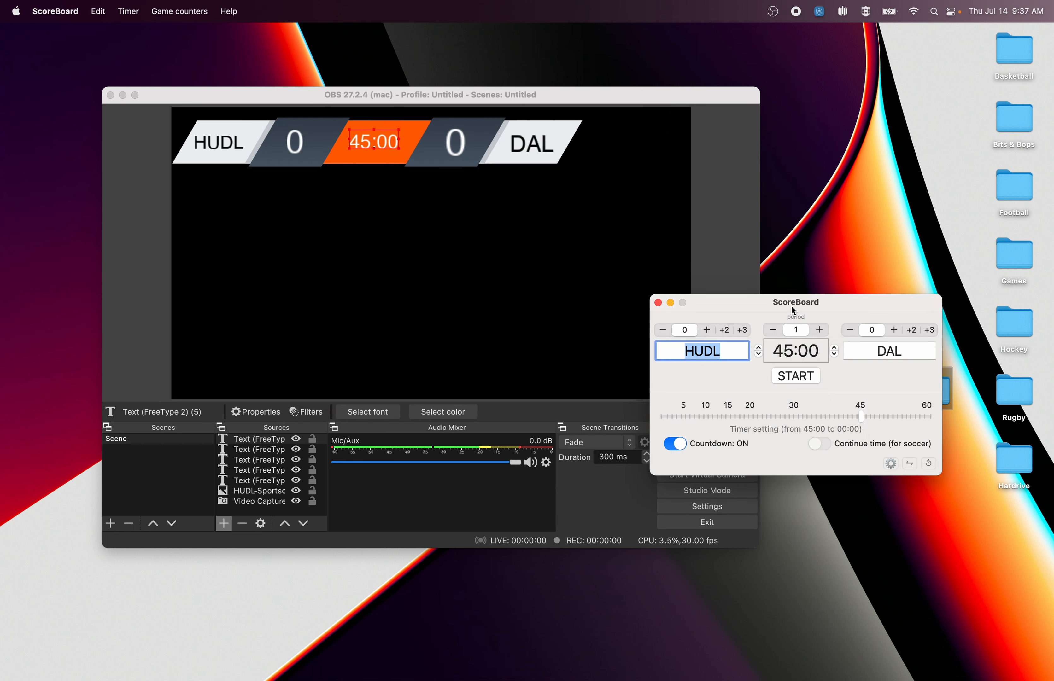
# Step: Rename the away team in ScoreBoard as OHIO
pyautogui.moveTo(792, 310); pyautogui.dragTo(803, 308)
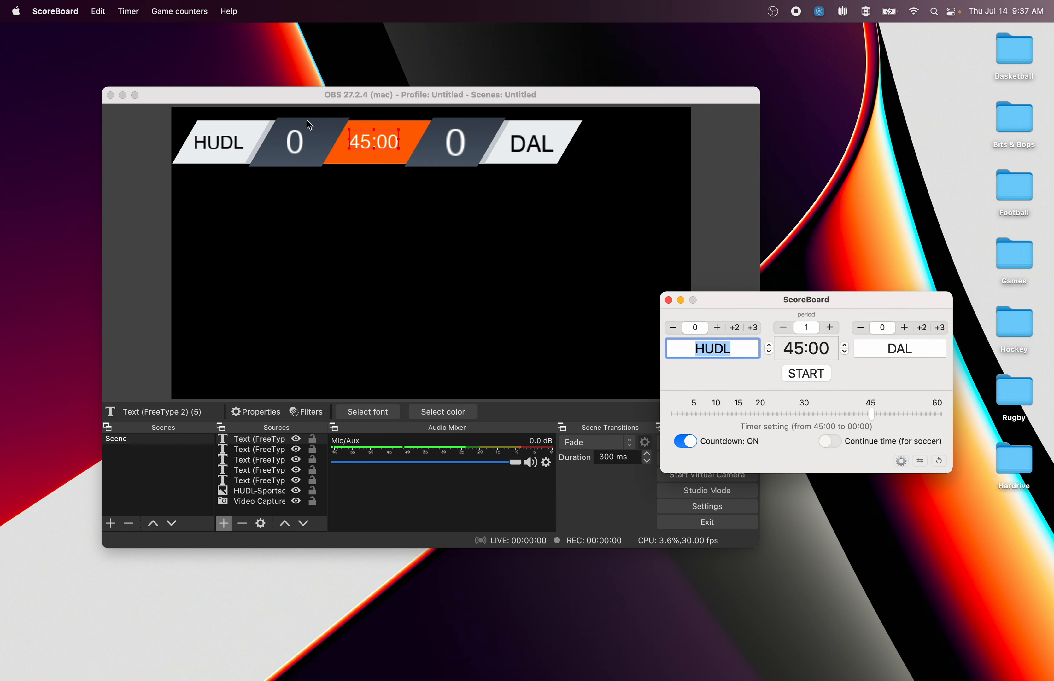
pyautogui.doubleClick(902, 350)
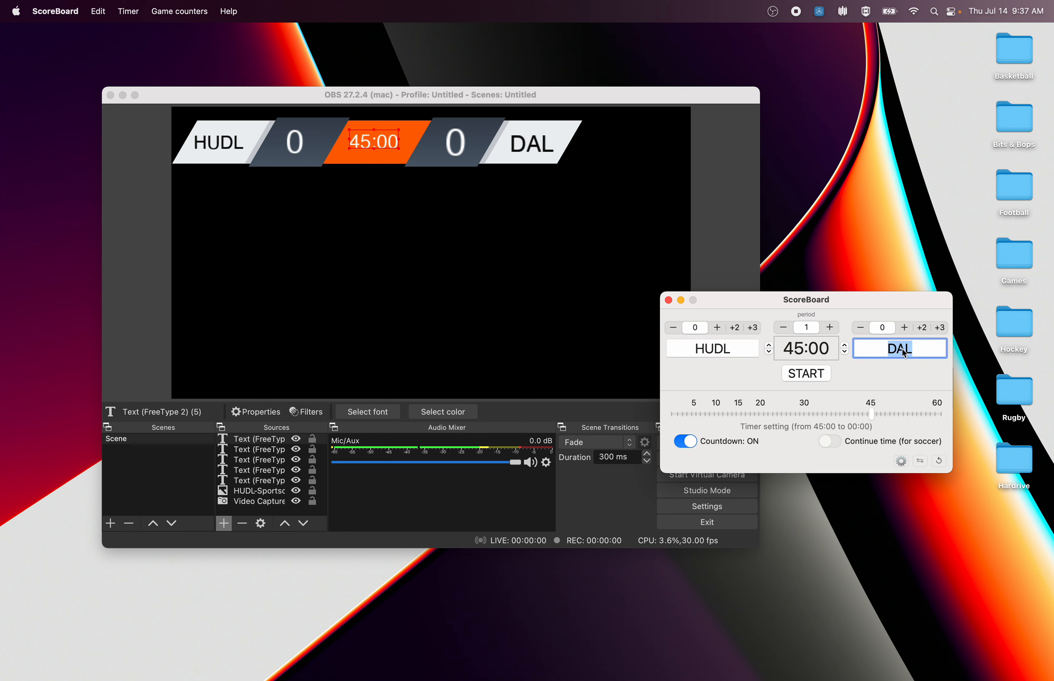
pyautogui.write('OHIO')
pyautogui.press('Tab')
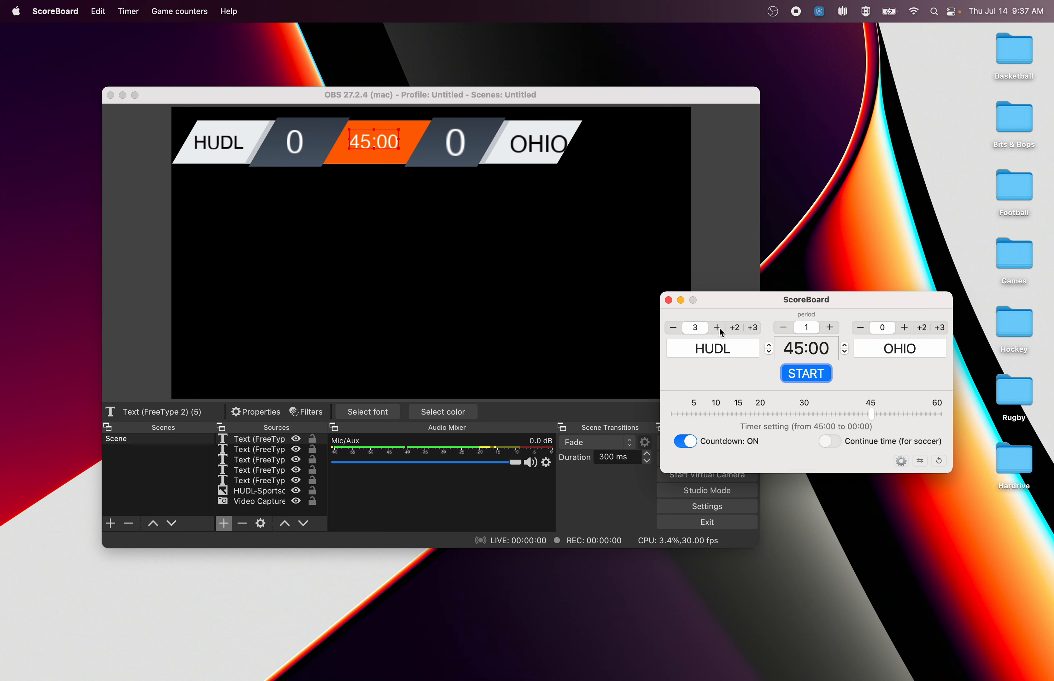
# Step: Set the home score to 3 and the away score to 2, and run the countdown timer before closing ScoreBoard
pyautogui.click(922, 327)
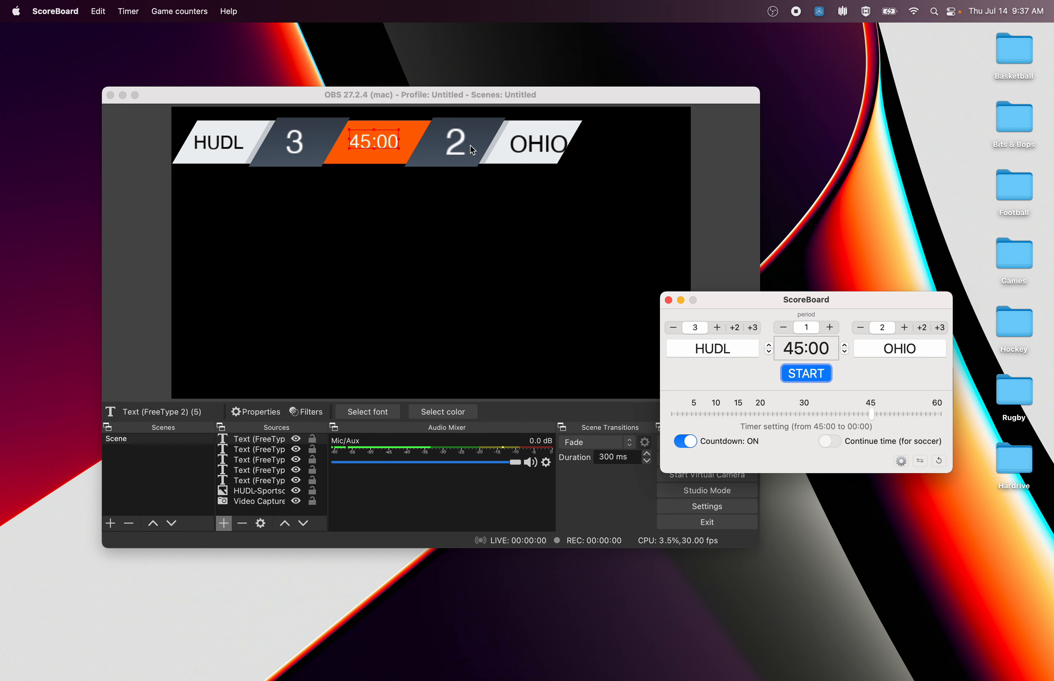
pyautogui.click(815, 381)
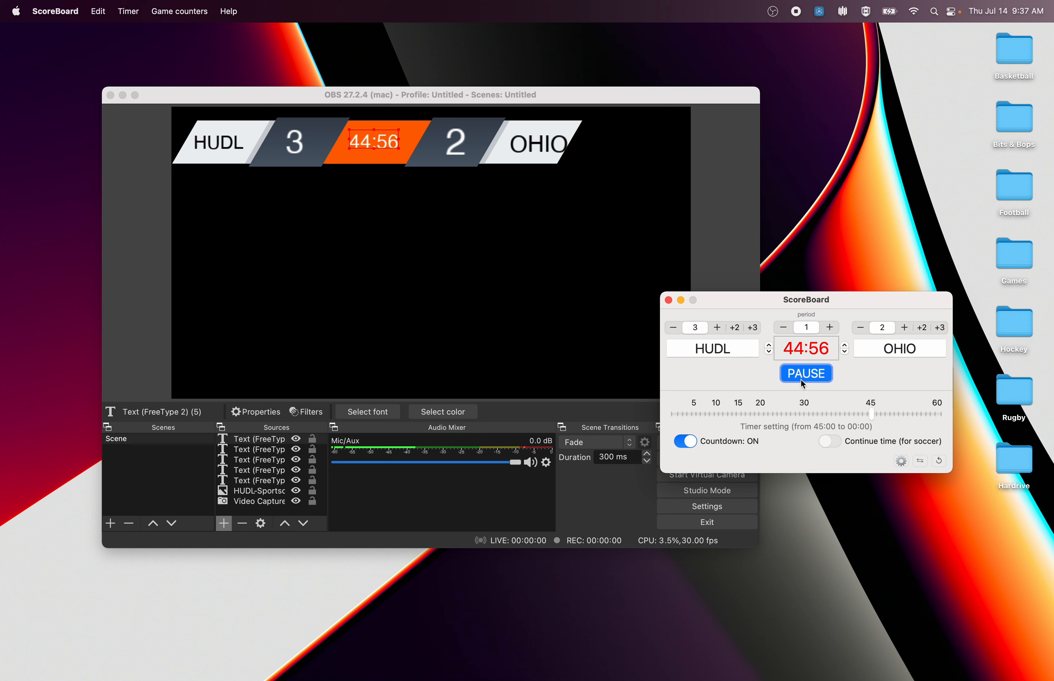
pyautogui.click(668, 300)
# Step: Shift the OHIO text slightly left to center it in its white panel in OBS, and start the virtual camera
pyautogui.click(587, 95)
pyautogui.click(542, 148)
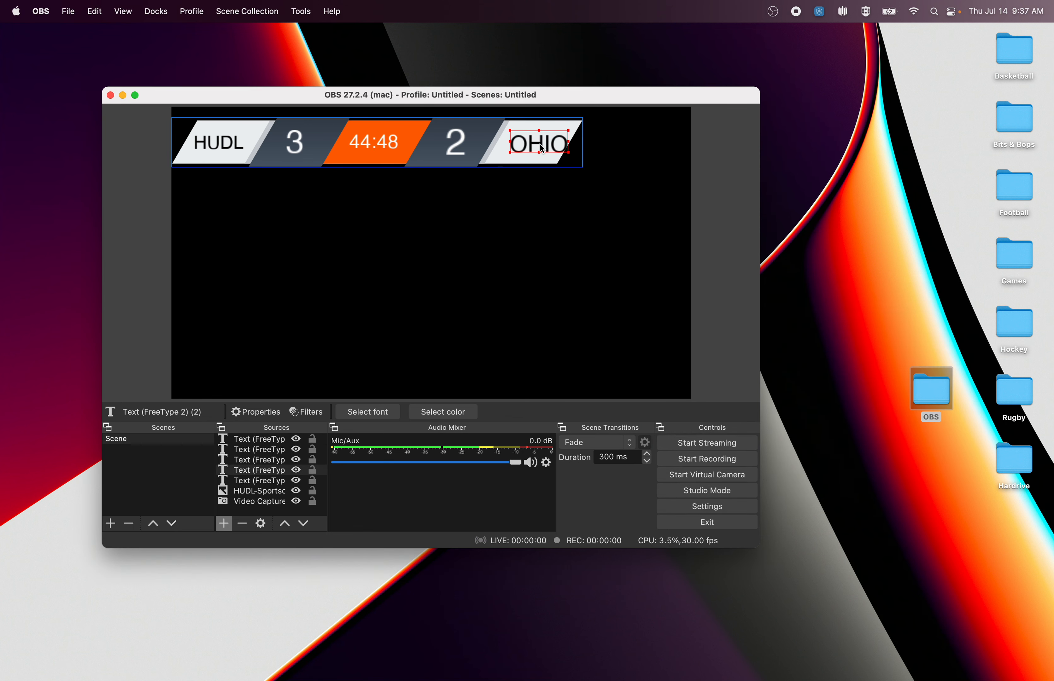
pyautogui.moveTo(544, 148); pyautogui.dragTo(537, 148)
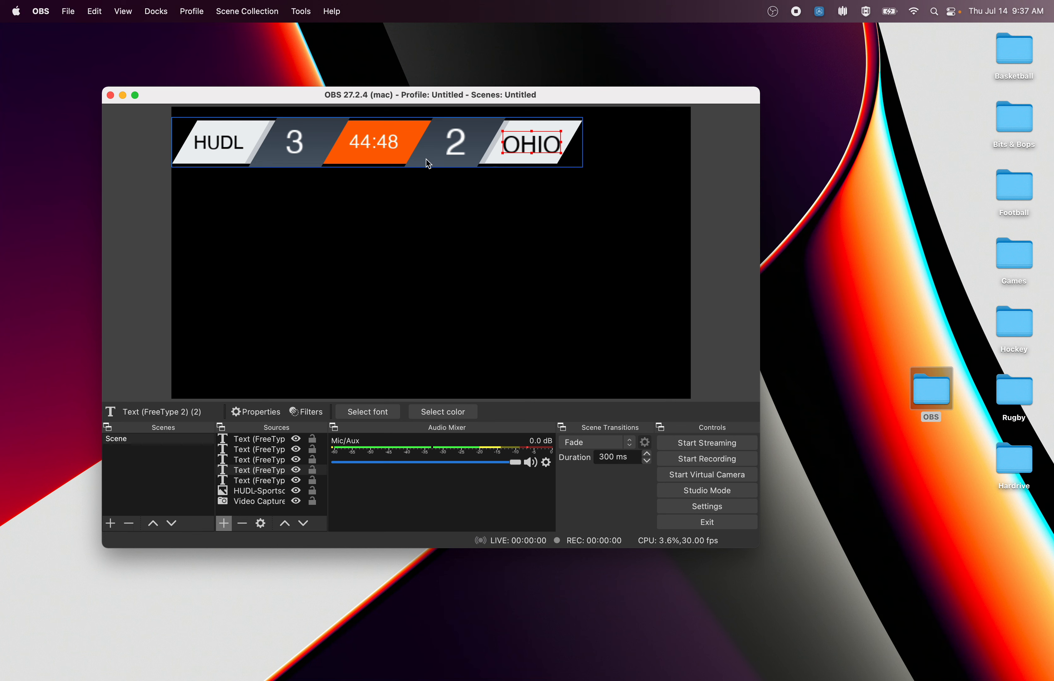
pyautogui.click(693, 477)
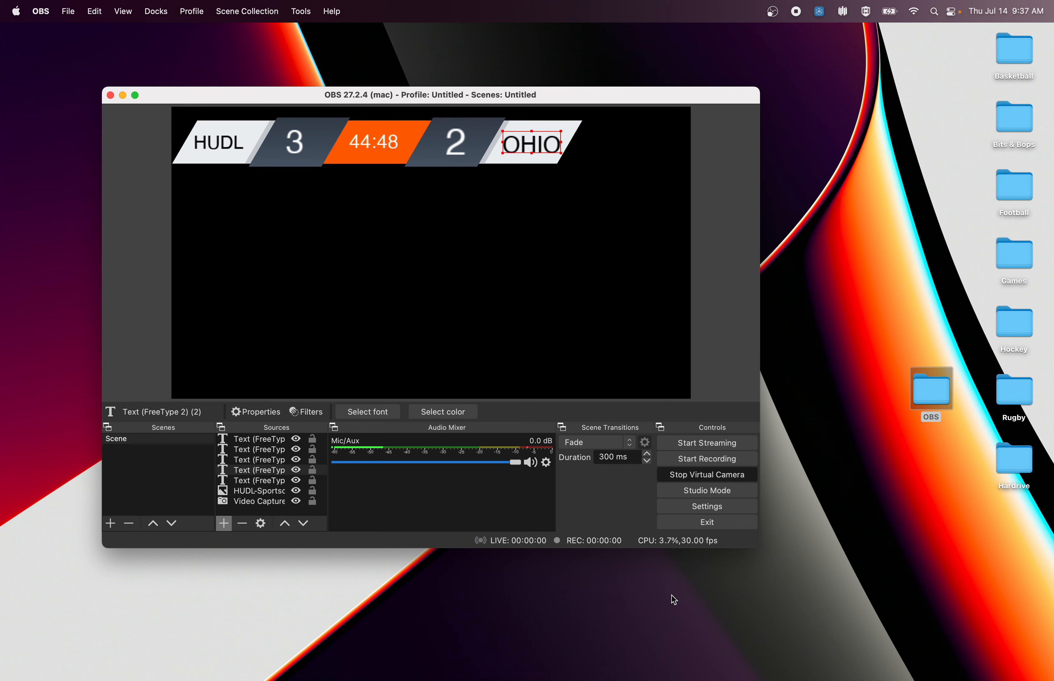
# Step: Switch to Sportscode, open a capture window, and select OBS Virtual Camera as its video source
pyautogui.click(619, 667)
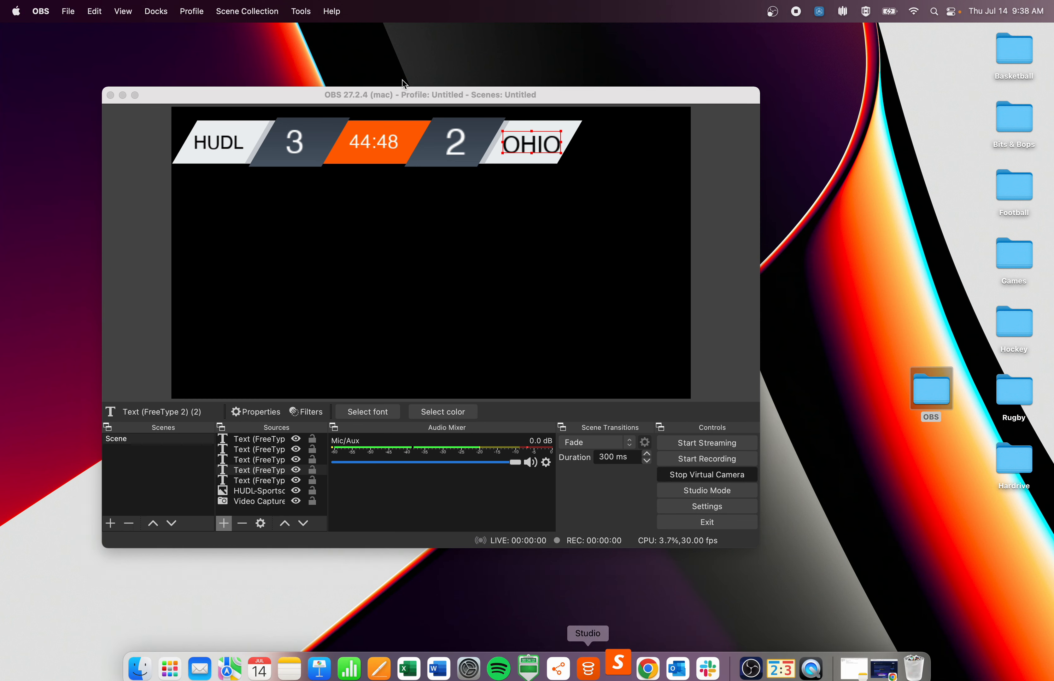
pyautogui.click(268, 12)
pyautogui.click(268, 32)
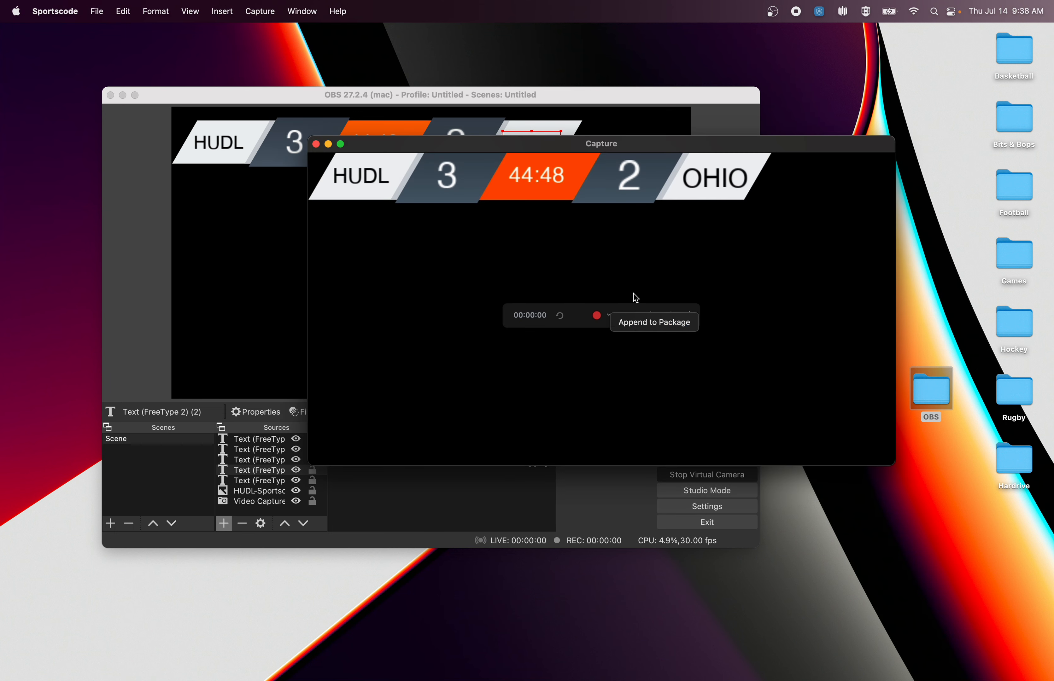
pyautogui.click(690, 317)
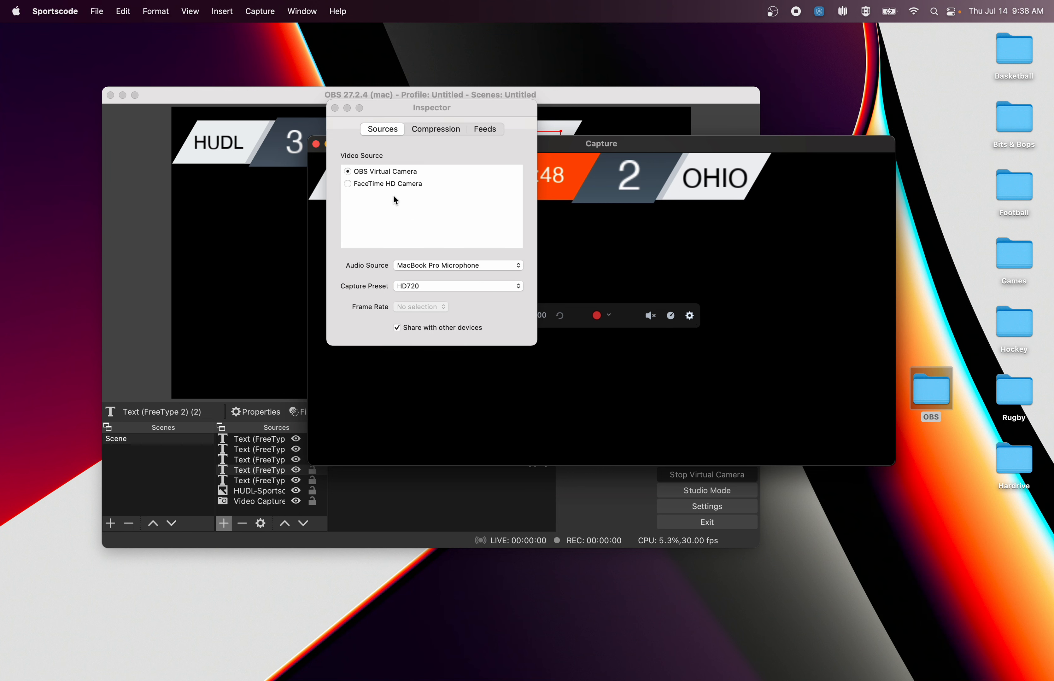
pyautogui.click(348, 171)
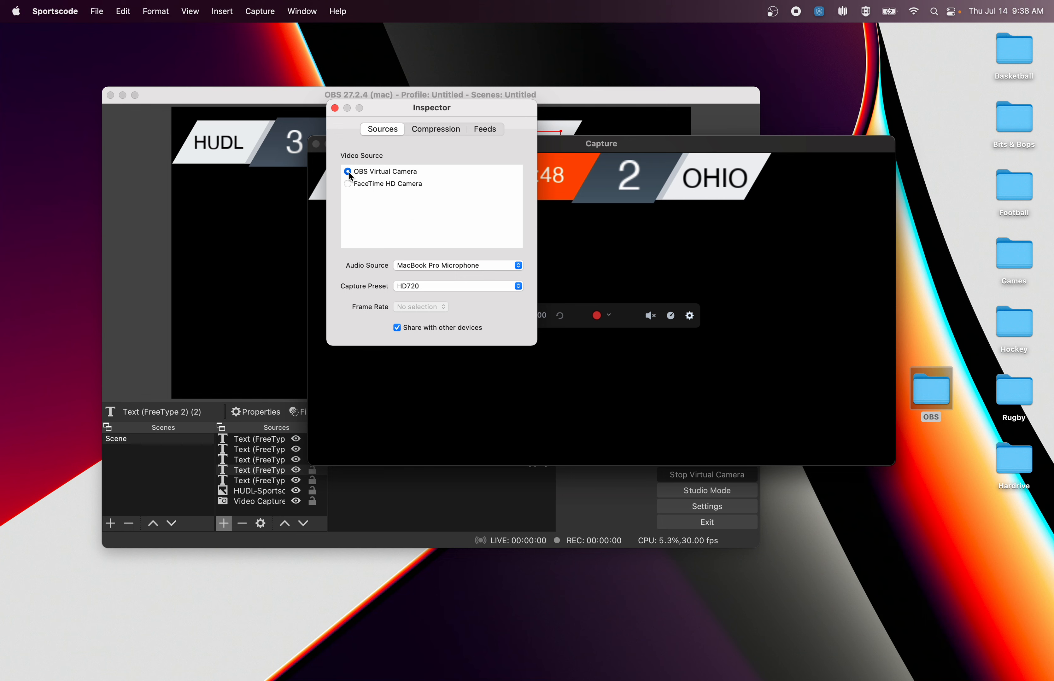
pyautogui.click(335, 108)
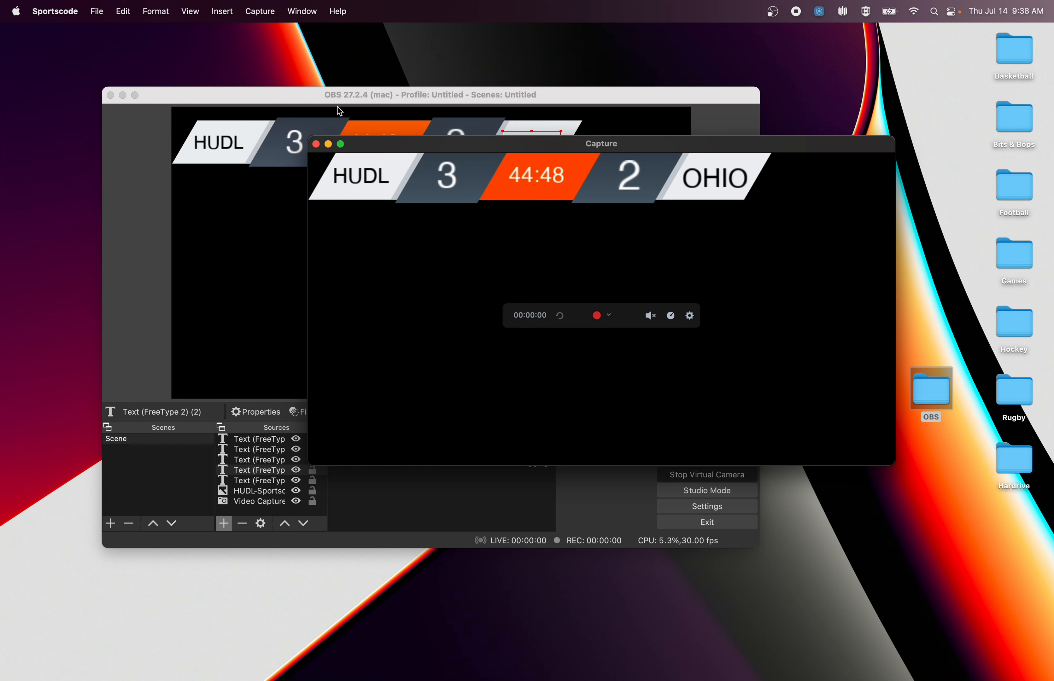
# Step: Start recording the capture to the Desktop as "video 14 07 2022" and slightly enlarge the recorded video window
pyautogui.click(598, 317)
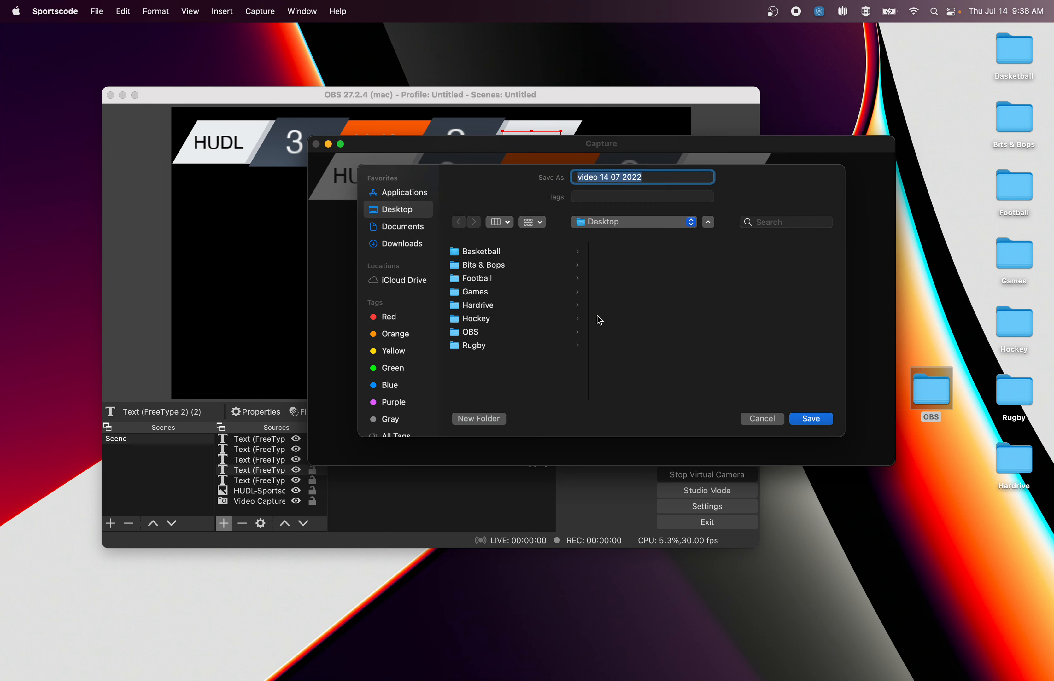
pyautogui.click(824, 423)
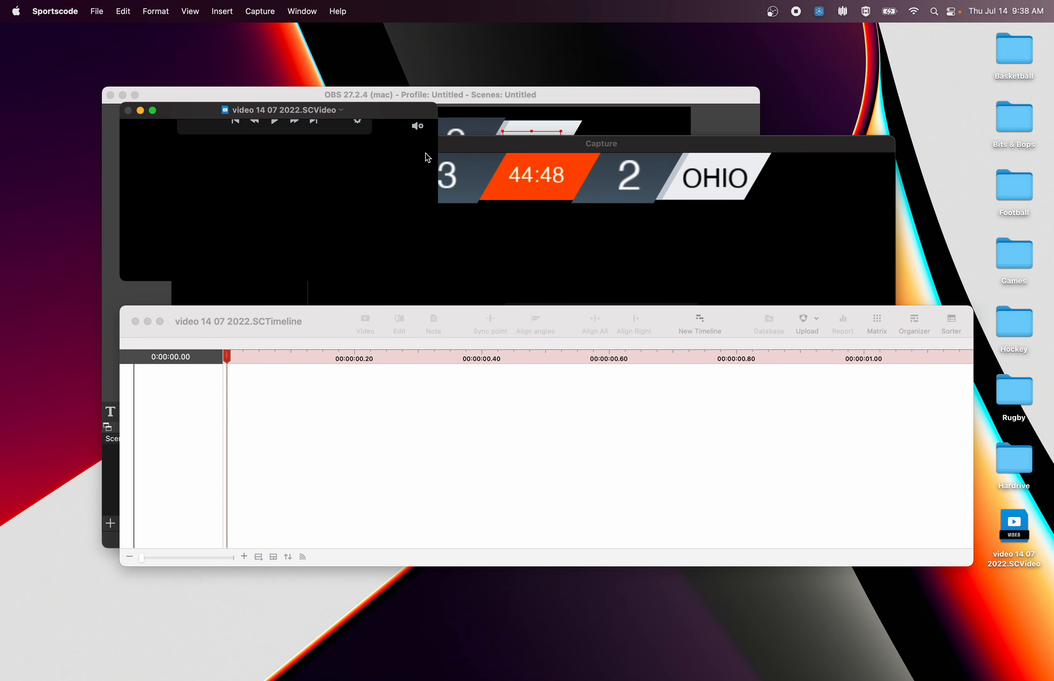
pyautogui.moveTo(440, 266); pyautogui.dragTo(462, 302)
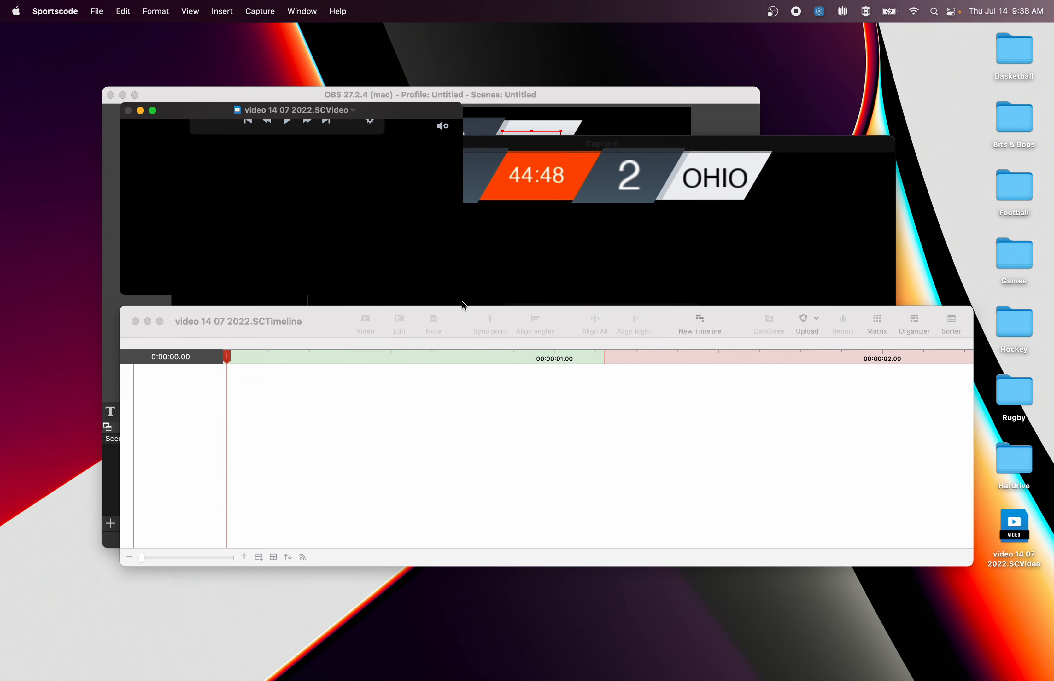
# Step: Review the recorded overlay at about 00:00:01.86 on the timeline, and bring the Capture window back to the front
pyautogui.click(538, 357)
pyautogui.moveTo(540, 354); pyautogui.dragTo(550, 354)
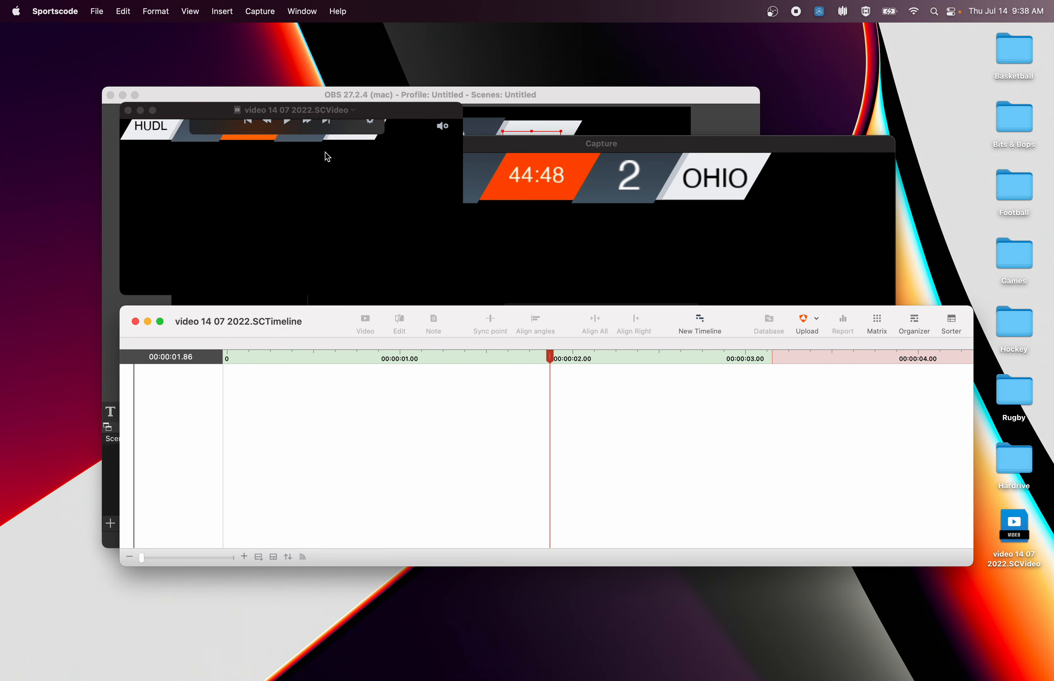
pyautogui.click(342, 130)
pyautogui.click(559, 148)
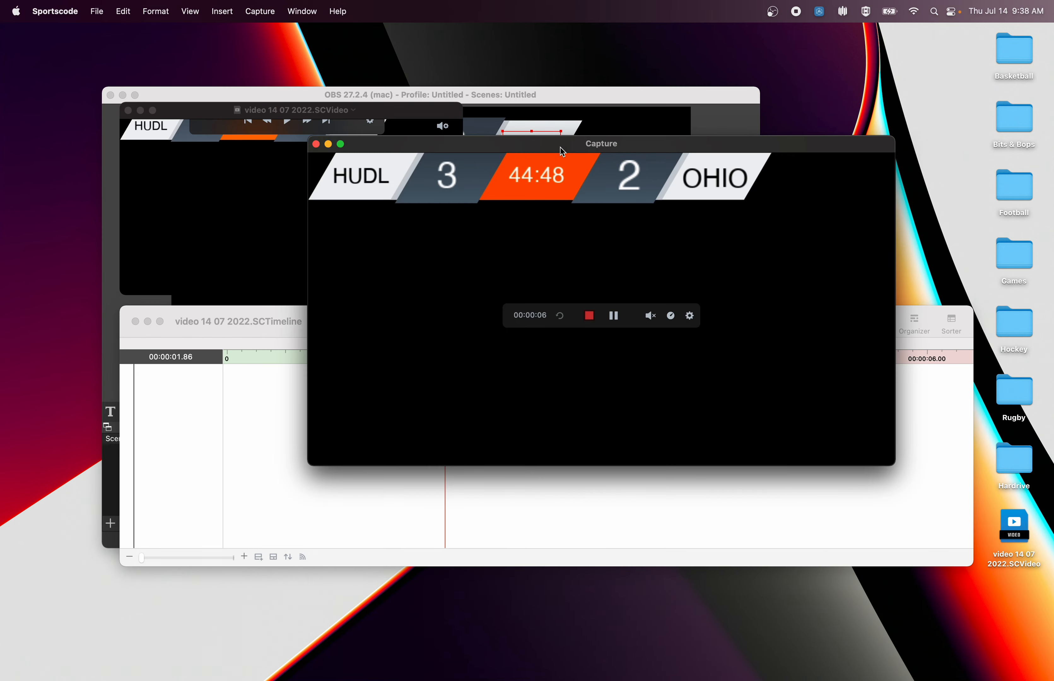
# Step: Reopen ScoreBoard beside the live capture, raise HUDL's score to 2, and start the 45:00 countdown
pyautogui.moveTo(868, 669)
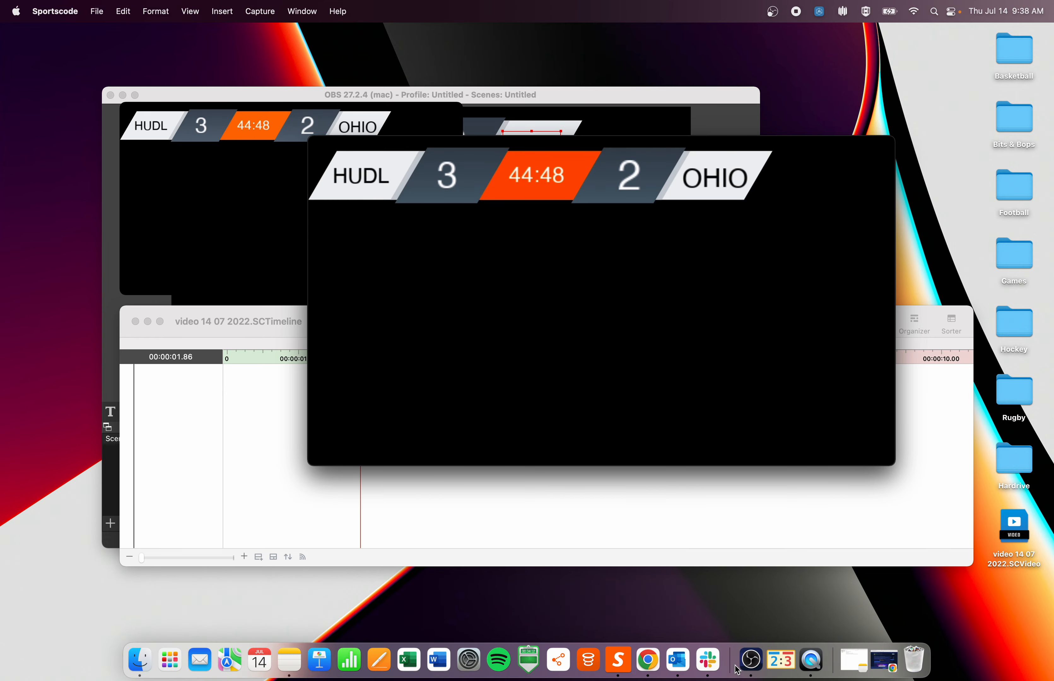
pyautogui.click(771, 661)
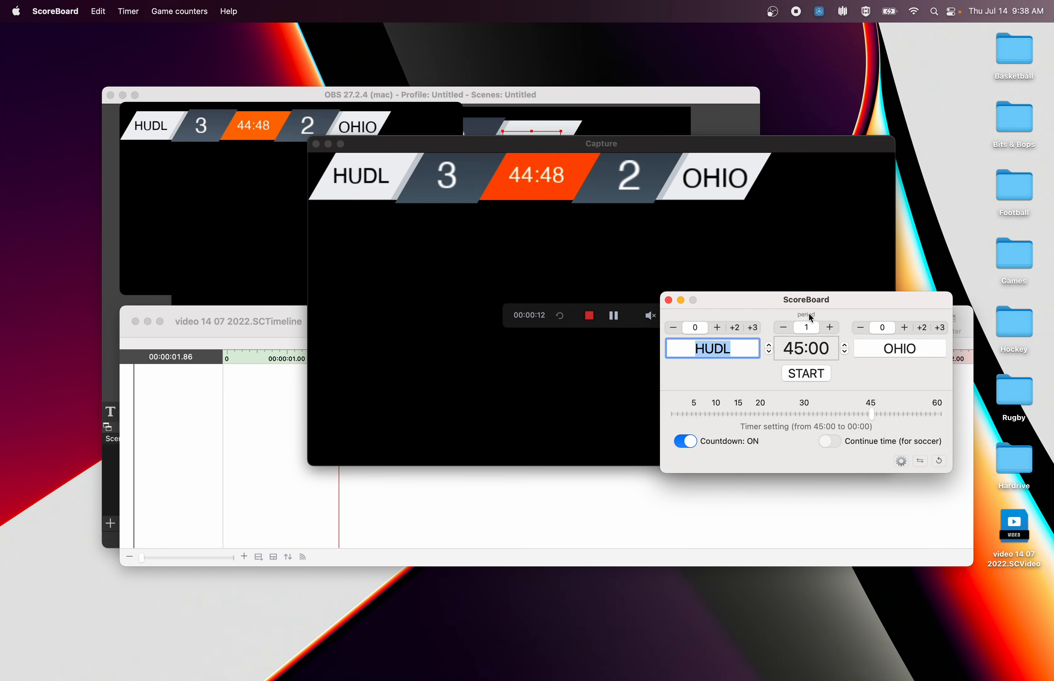
pyautogui.moveTo(779, 303); pyautogui.dragTo(769, 329)
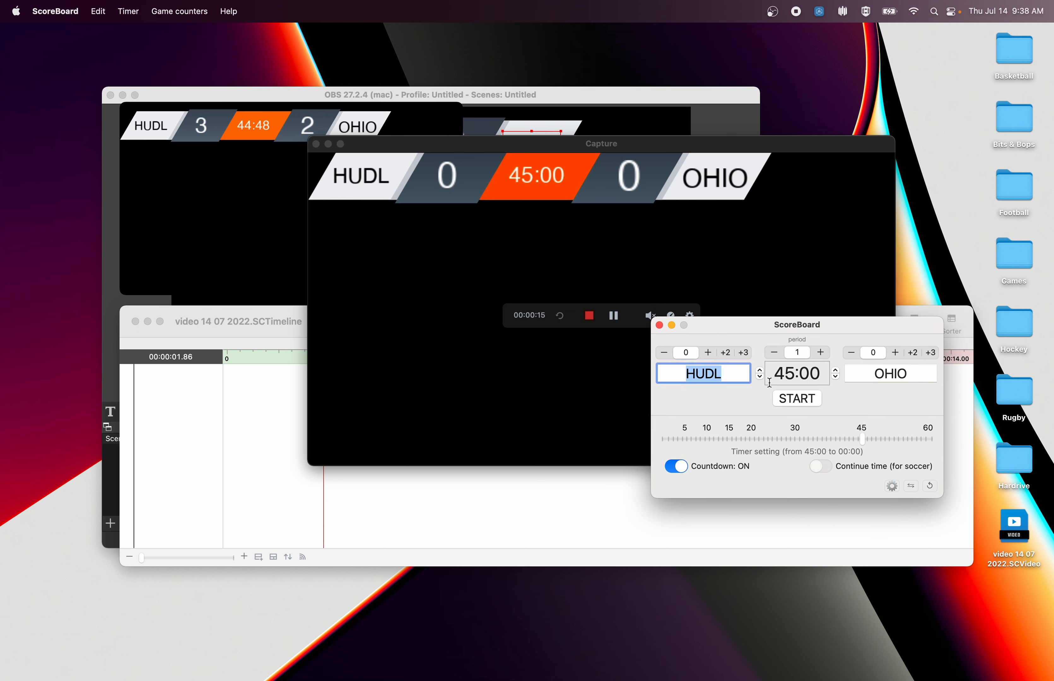
pyautogui.click(732, 356)
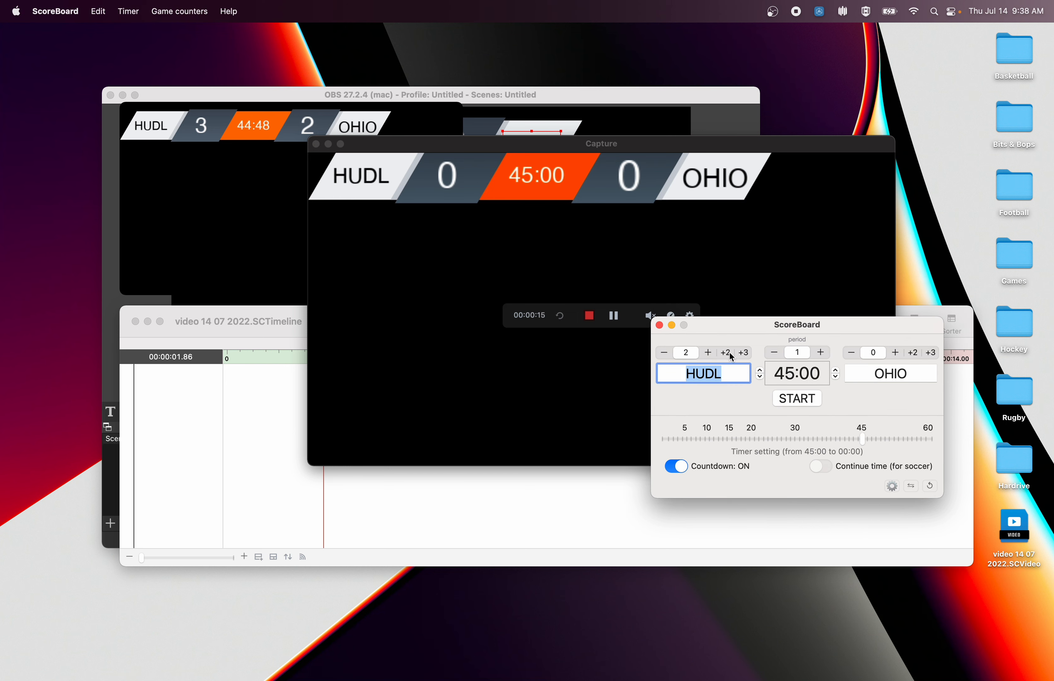
pyautogui.click(802, 400)
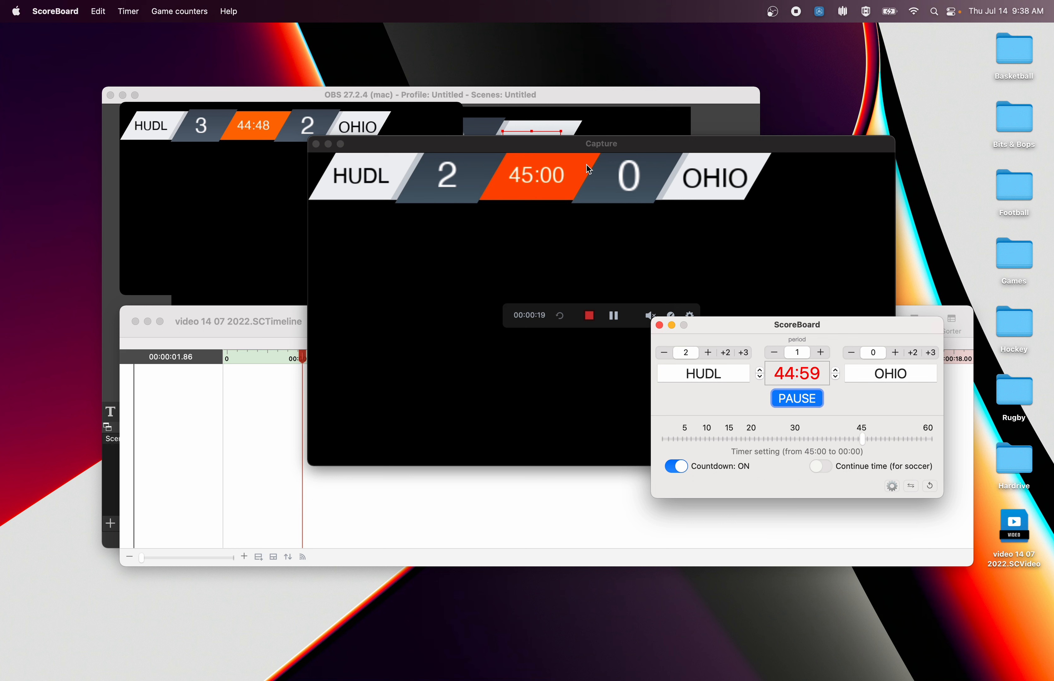
pyautogui.moveTo(235, 155)
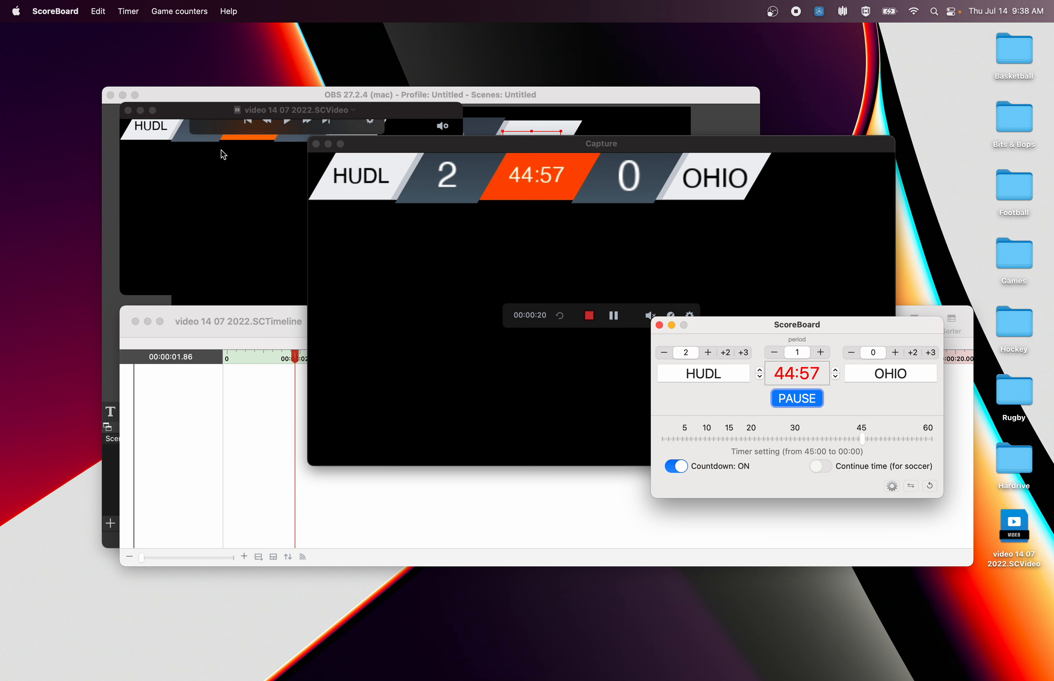